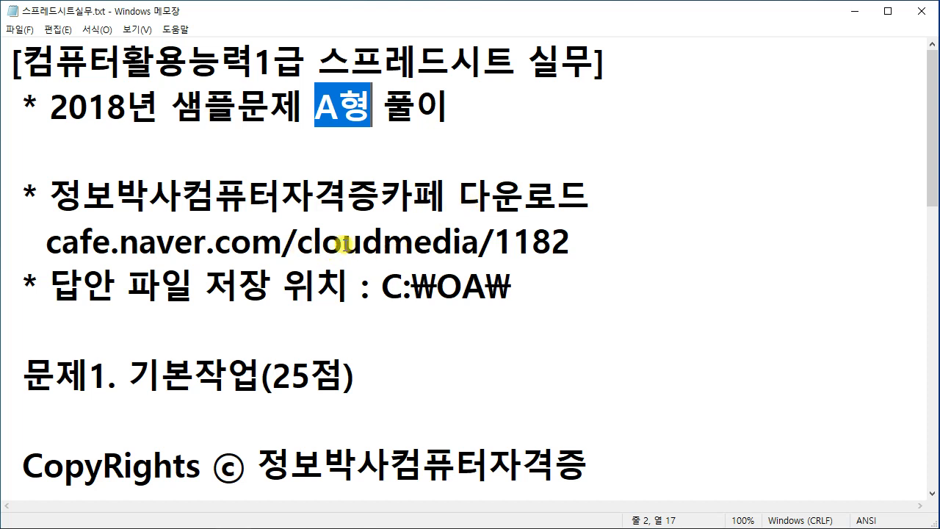
Highlight the cafe post number 1182 and the answer save location C:\OA\ in the notes, and minimize the notes window.
left_click_drag(495, 241, 572, 245)
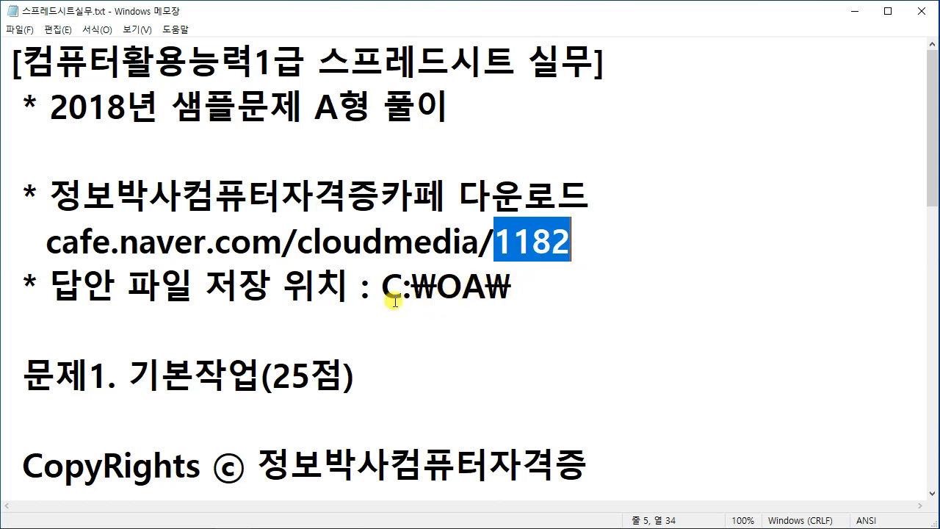
left_click_drag(381, 288, 526, 292)
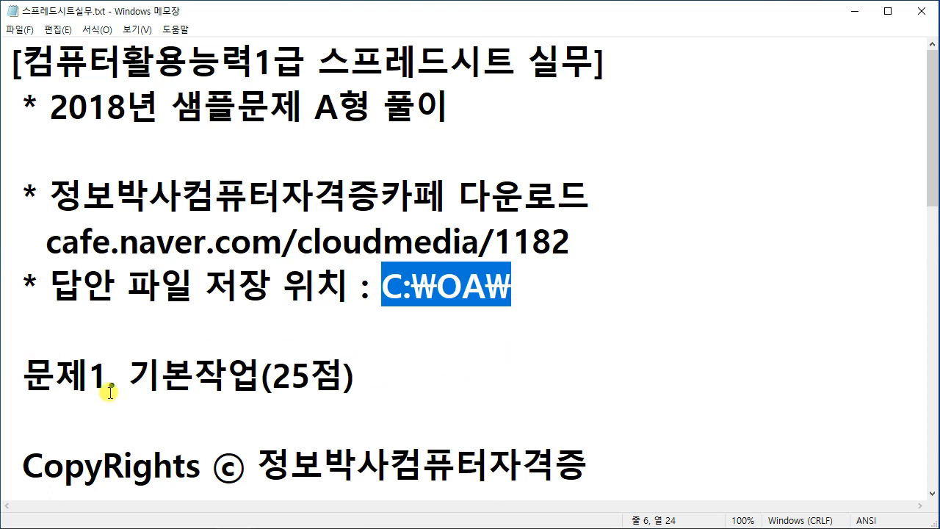
left_click(854, 13)
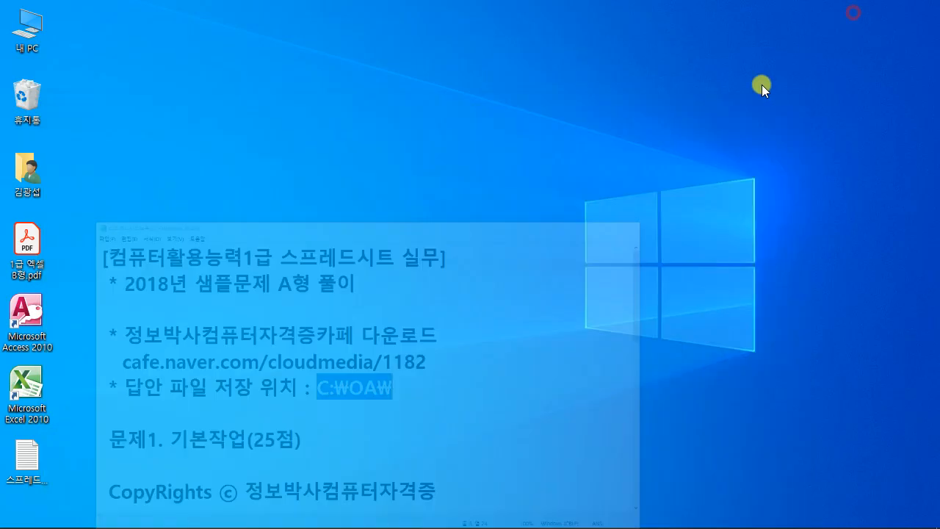
Switch to the 1급 엑셀 A형.pdf exam in Acrobat Reader and copy the file password from its notices.
left_click(298, 514)
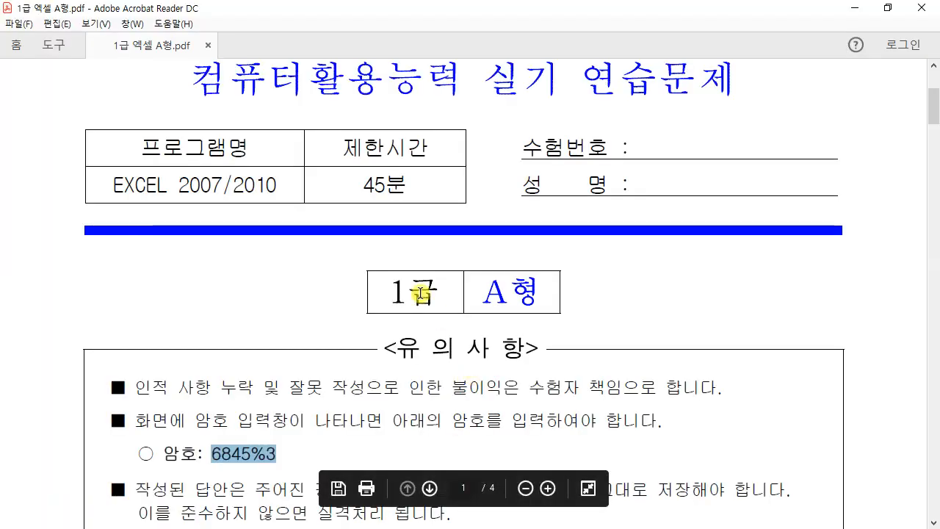
scroll(441, 294, "up", 1)
scroll(461, 294, "up", 1)
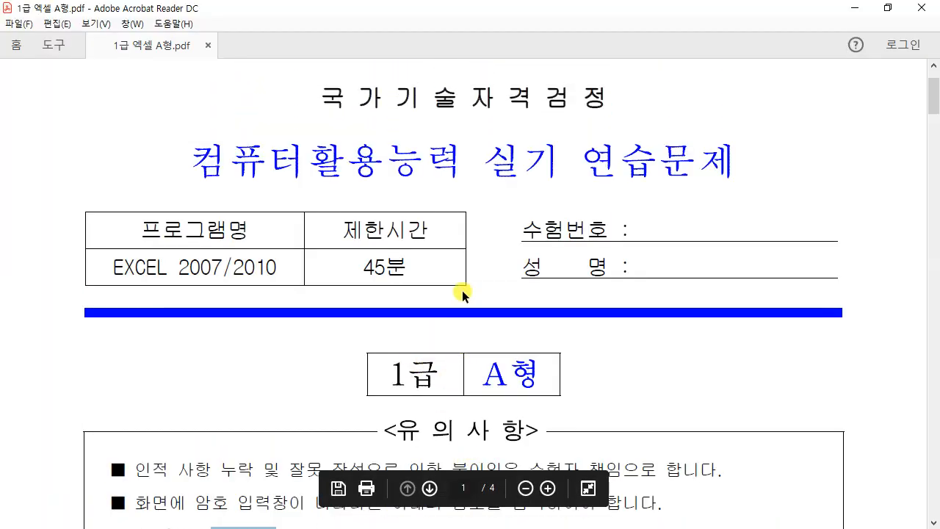
scroll(461, 298, "down", 3)
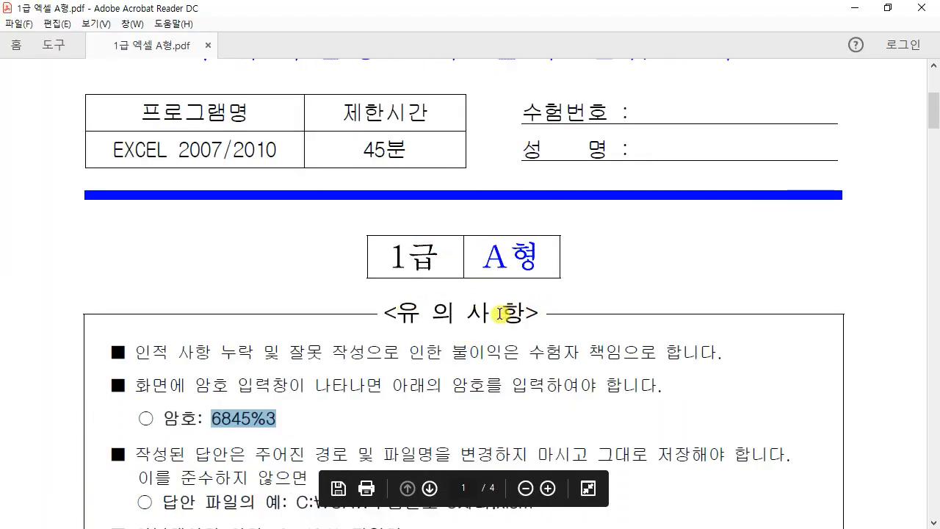
scroll(501, 315, "down", 2)
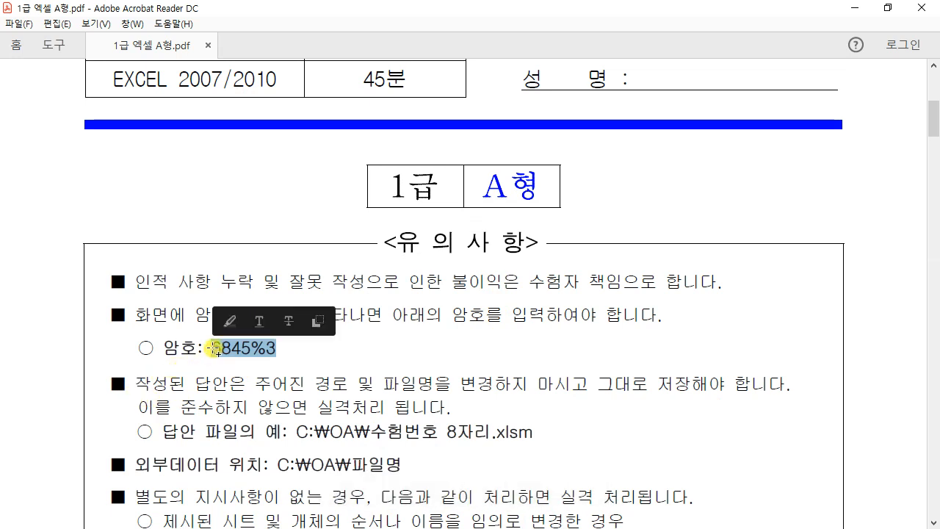
key("ctrl+c")
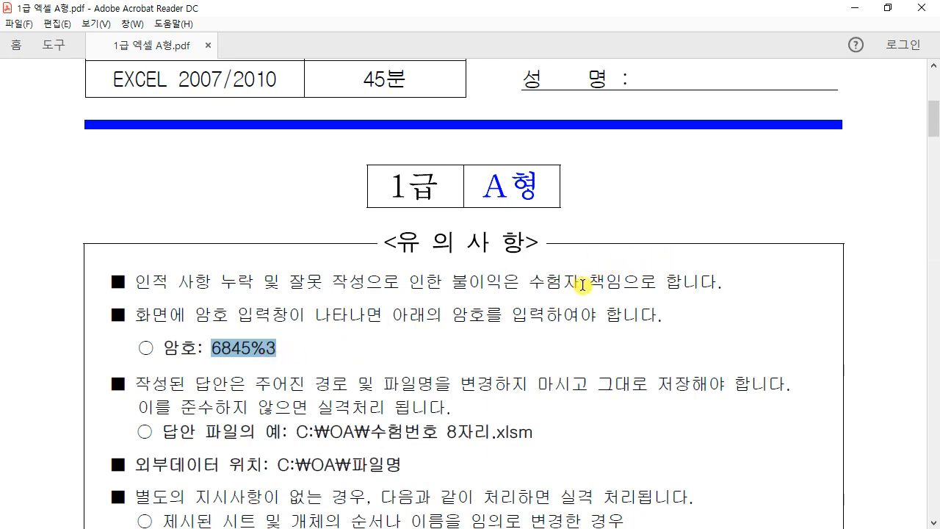
Start Microsoft Excel 2010 and open the workbook 1급 A형 소스.xlsm from the C:\OA folder.
left_click(855, 8)
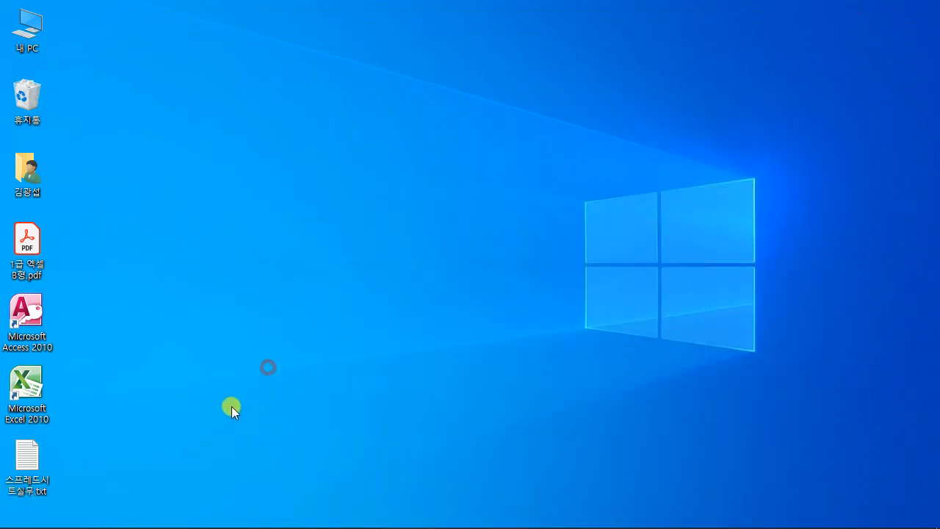
double_click(23, 391)
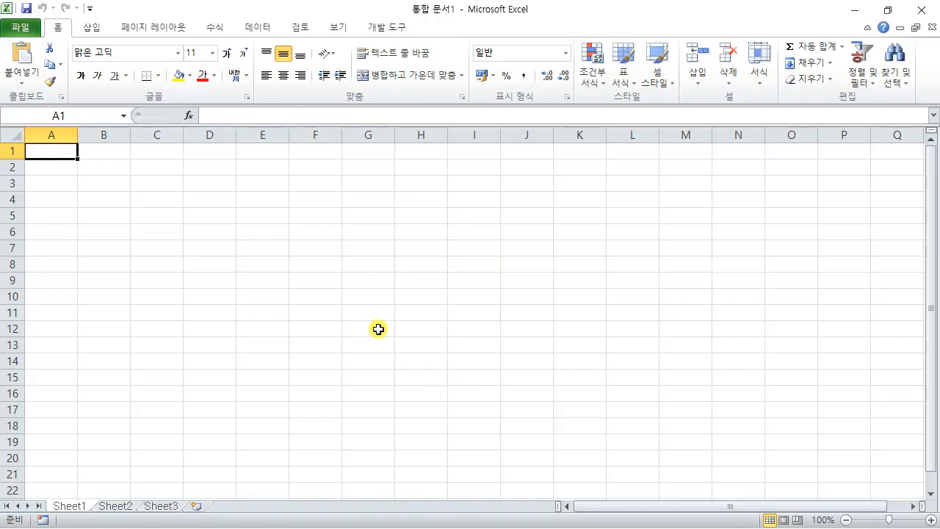
left_click(21, 27)
key("Escape")
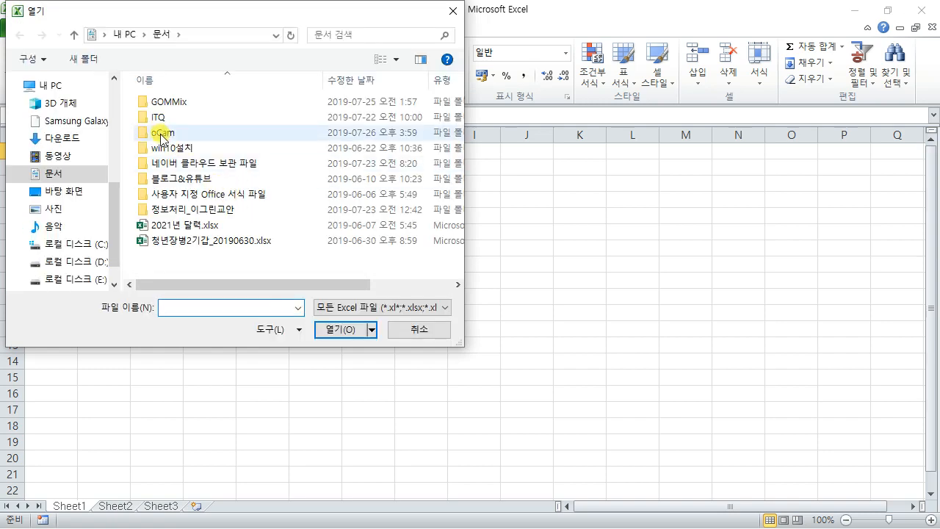
left_click(92, 244)
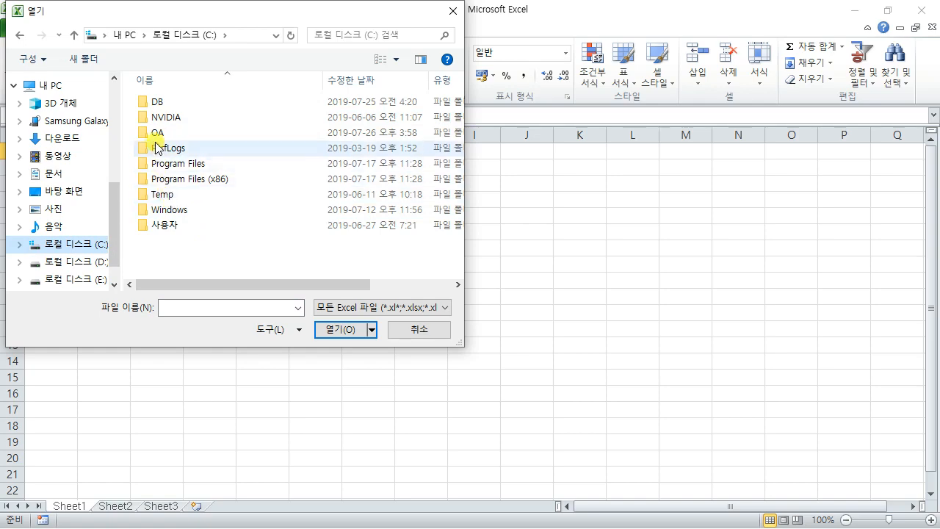
left_click(157, 135)
double_click(156, 136)
left_click(177, 102)
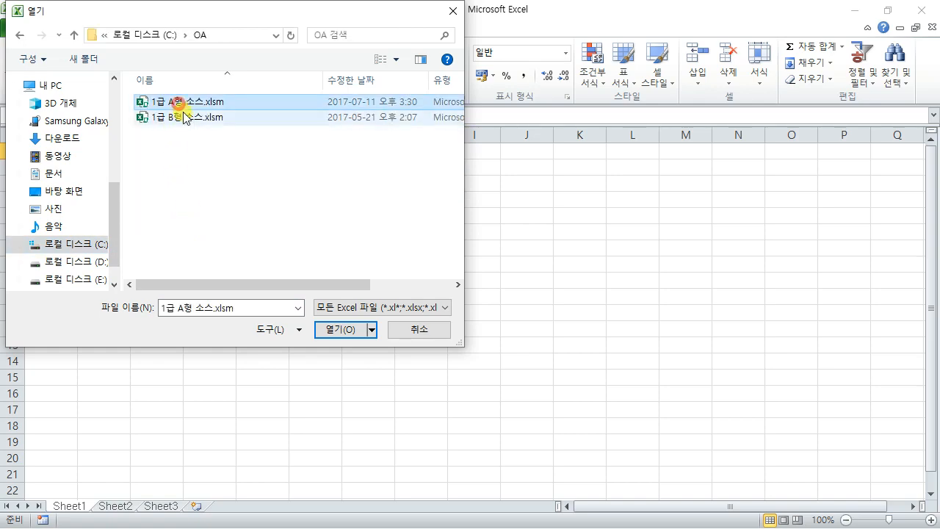
left_click(336, 329)
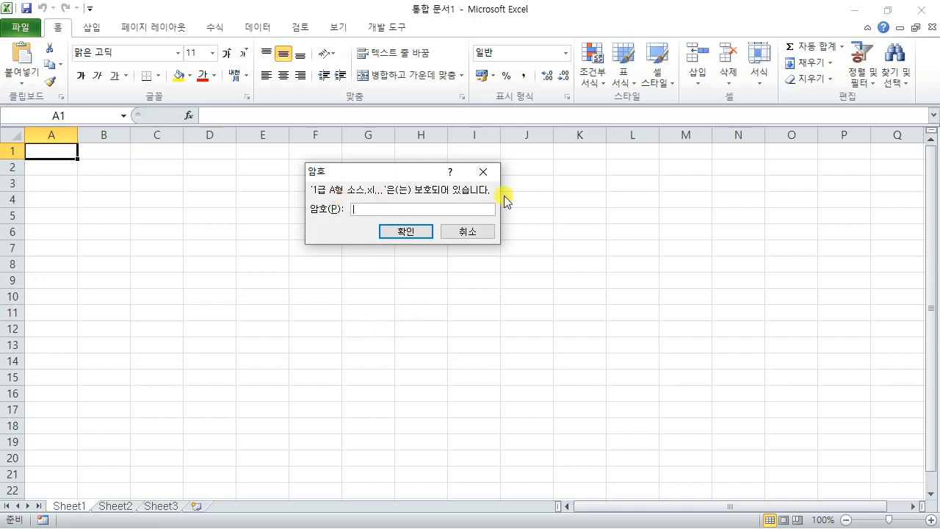
Paste the copied file password into the password prompt and unlock the workbook.
right_click(365, 209)
left_click(382, 248)
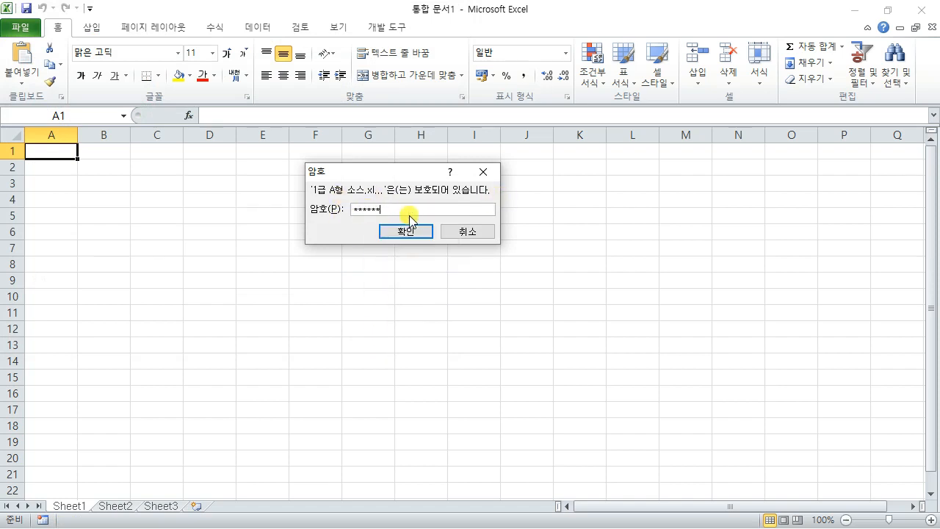
left_click(405, 233)
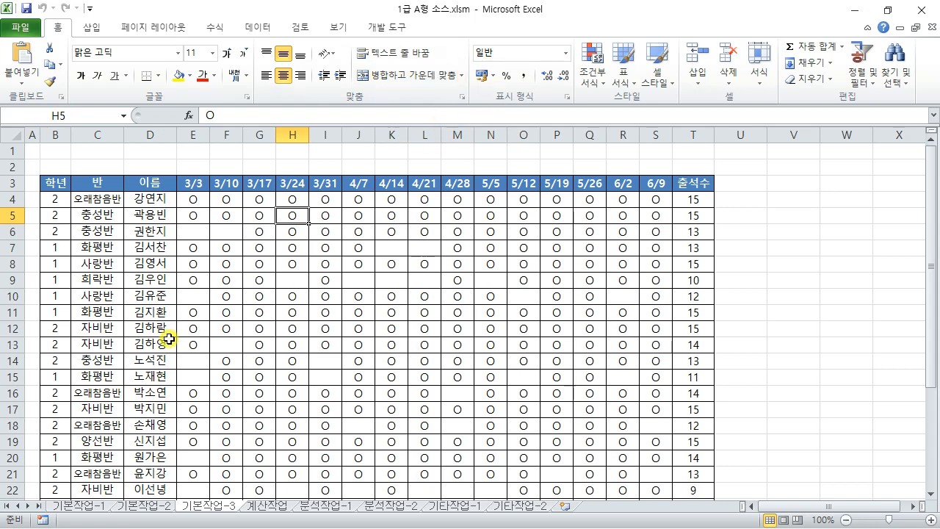
Look through the worksheets from 기본작업-1 to 기타작업-2 and return to cell C6 on 기본작업-1.
left_click(83, 506)
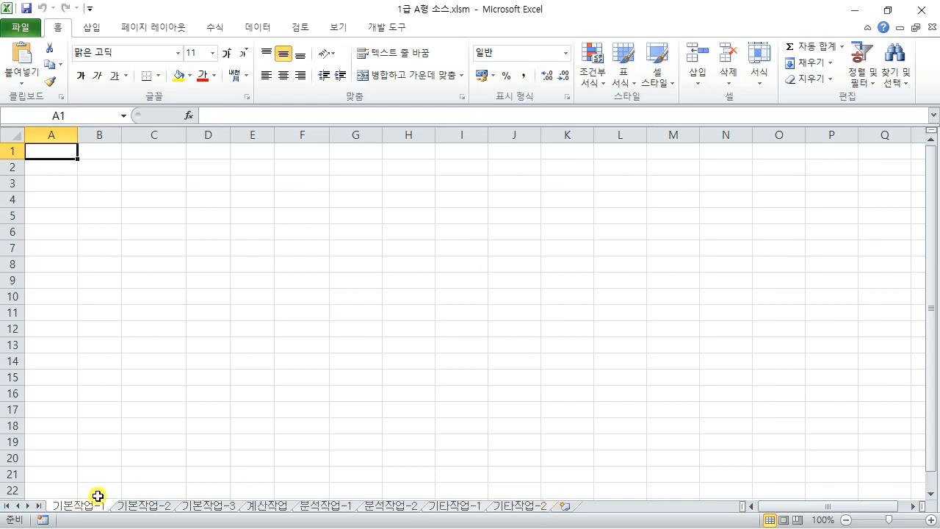
left_click(160, 510)
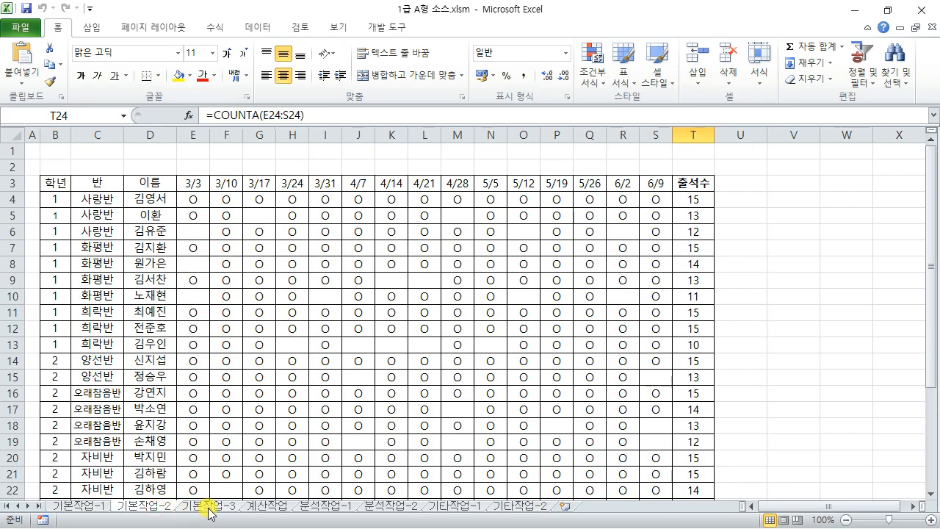
left_click(209, 506)
left_click(268, 507)
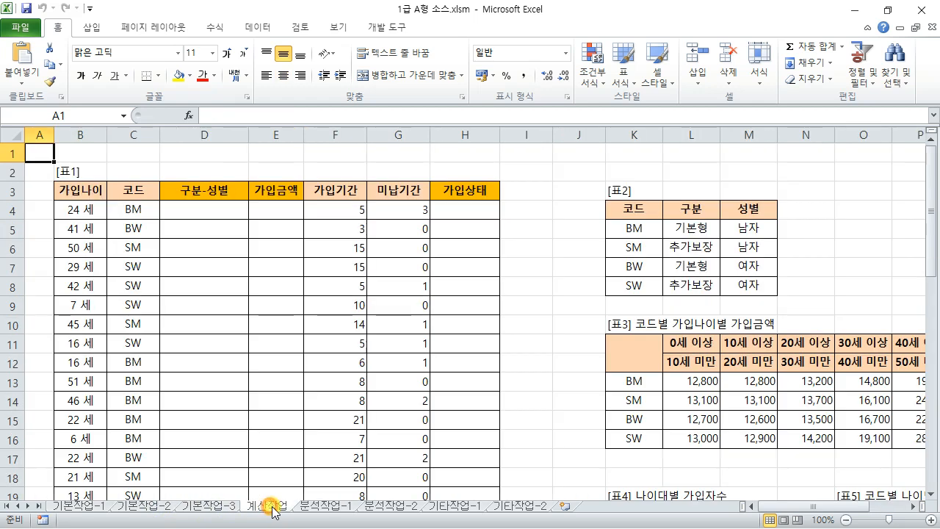
left_click(323, 507)
left_click(385, 507)
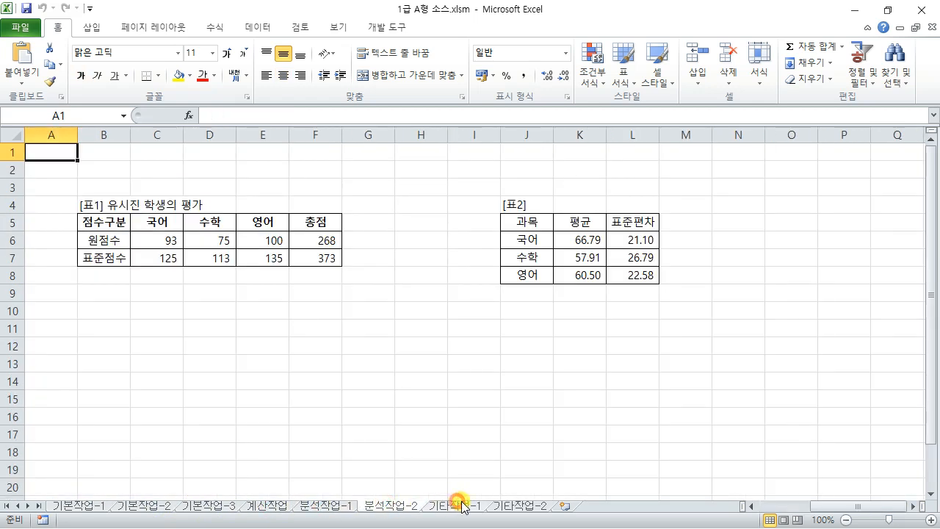
left_click(459, 506)
left_click(514, 507)
left_click(79, 507)
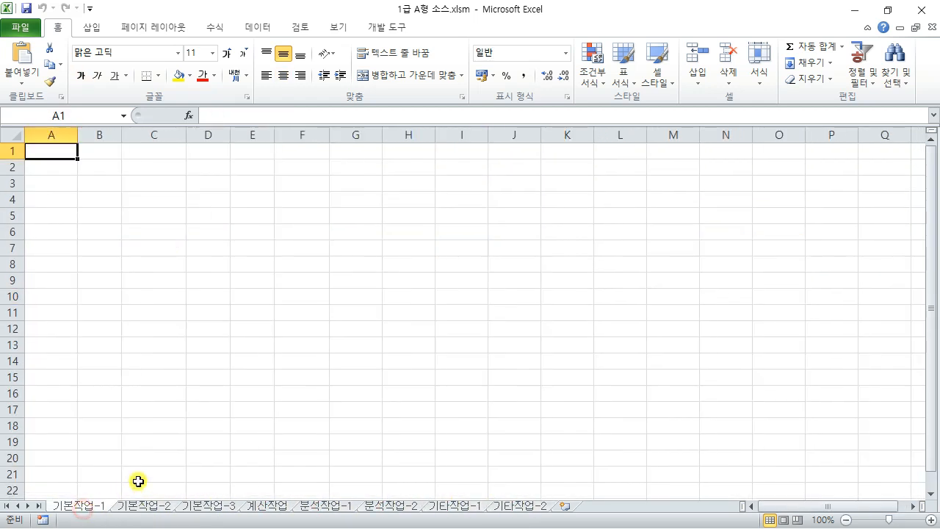
left_click(178, 230)
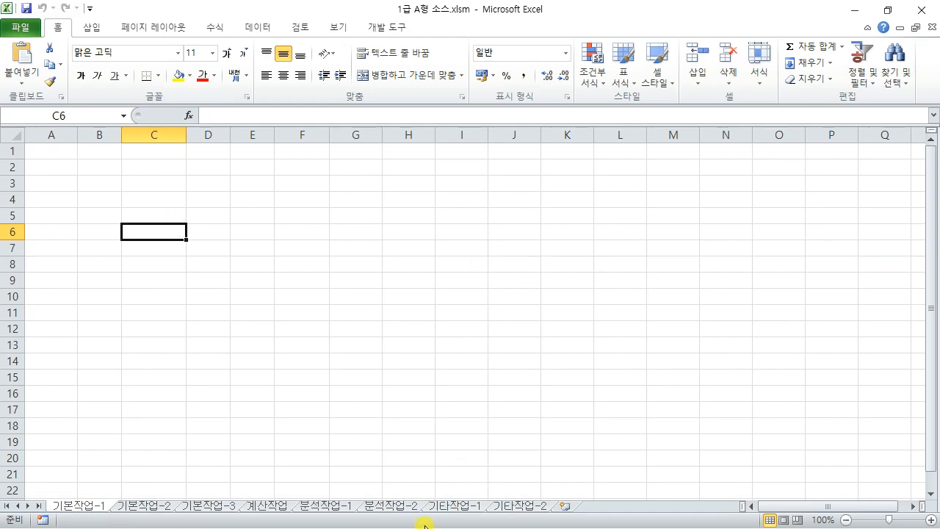
Switch to the exam PDF and read question 1 on importing external data from 출석부관리.accdb.
left_click(856, 11)
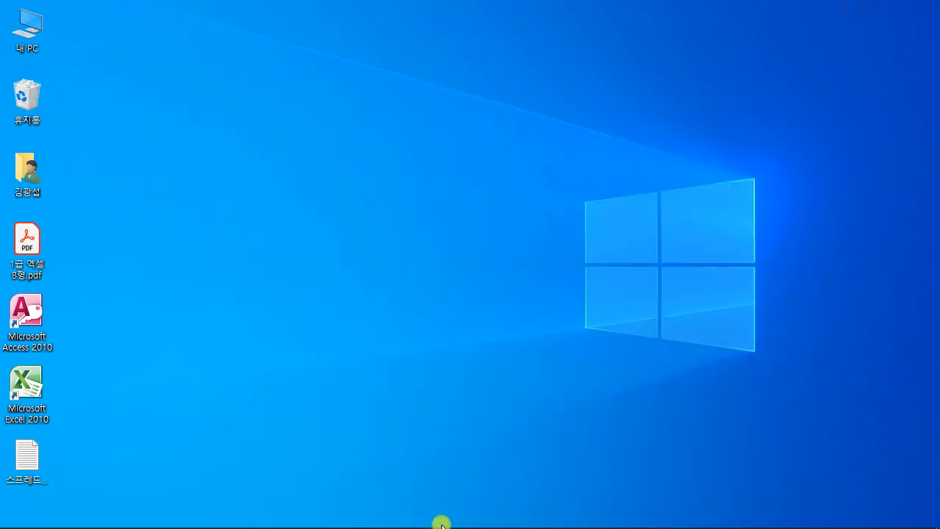
left_click(301, 516)
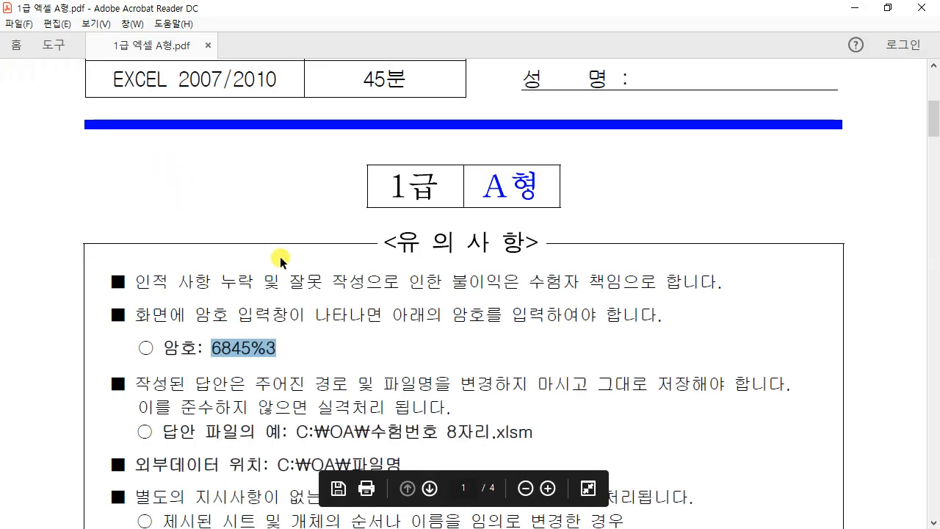
scroll(300, 289, "down", 5)
left_click_drag(937, 160, 905, 203)
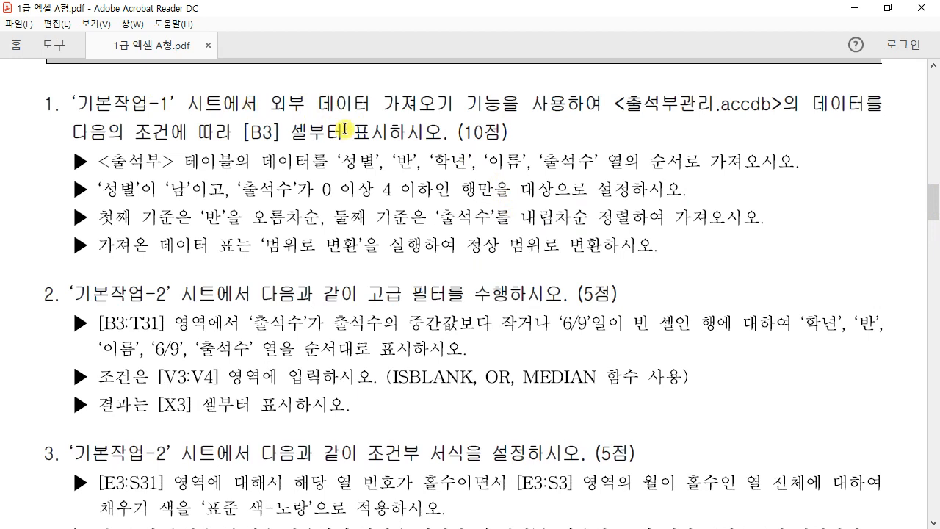
left_click_drag(270, 105, 566, 101)
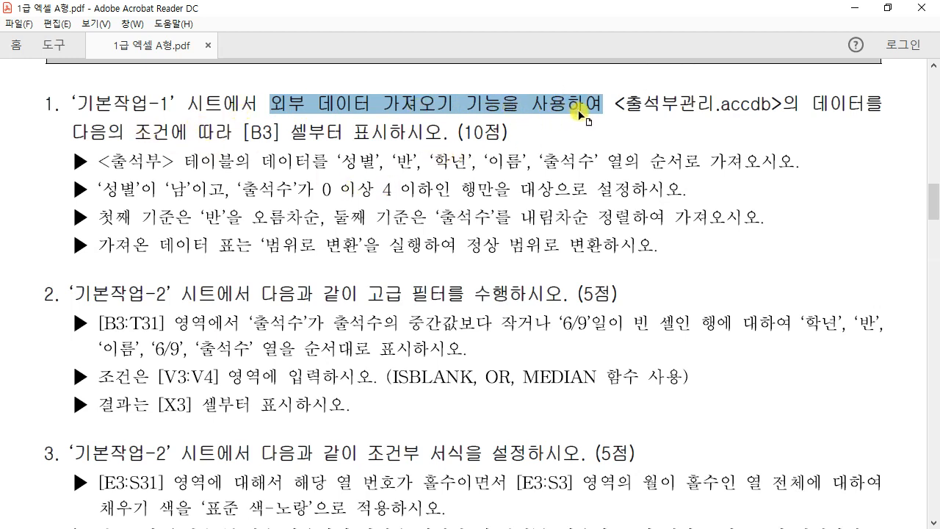
left_click_drag(614, 105, 785, 108)
left_click(722, 111)
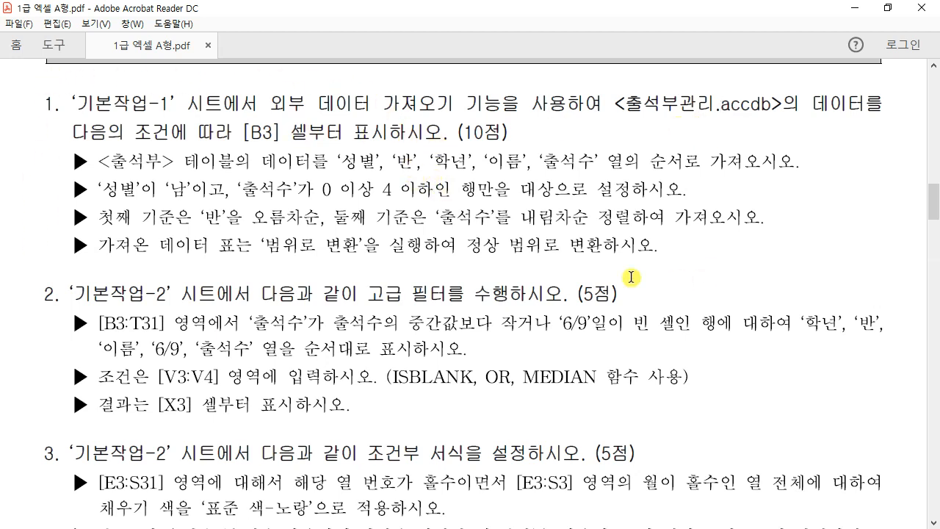
Restore the exam PDF and Excel windows from full screen so the question and the worksheet show together.
left_click(887, 8)
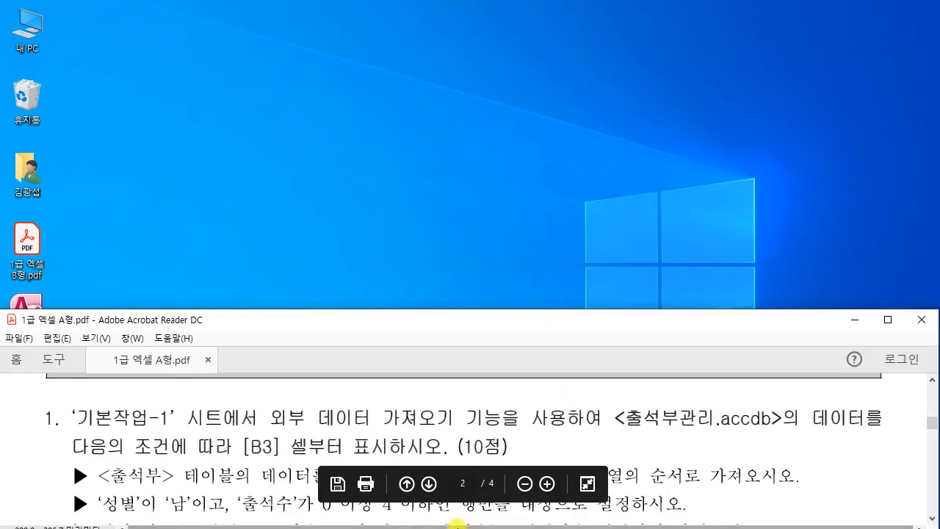
left_click(853, 320)
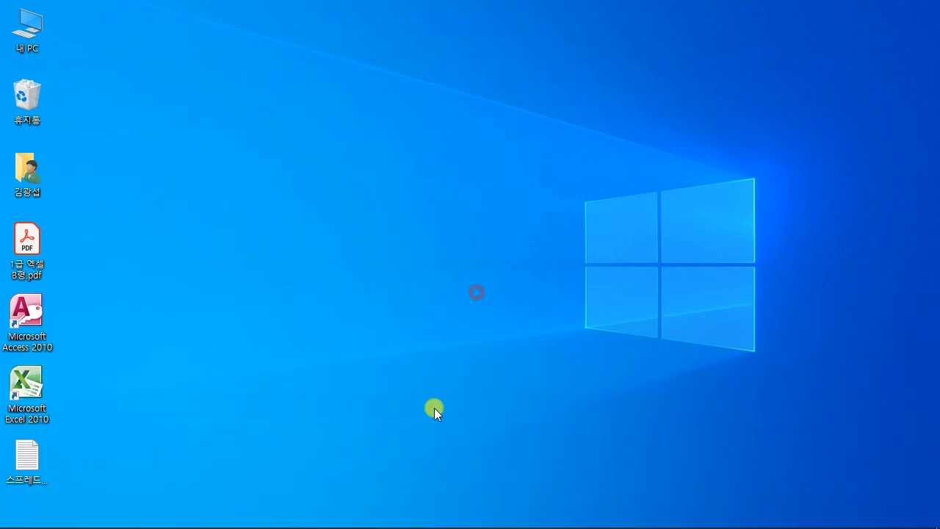
left_click(343, 514)
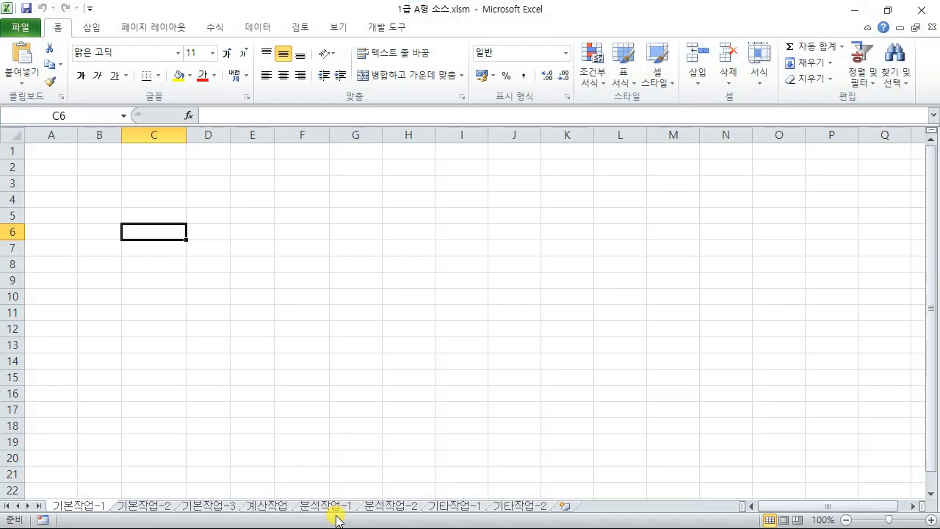
left_click(888, 10)
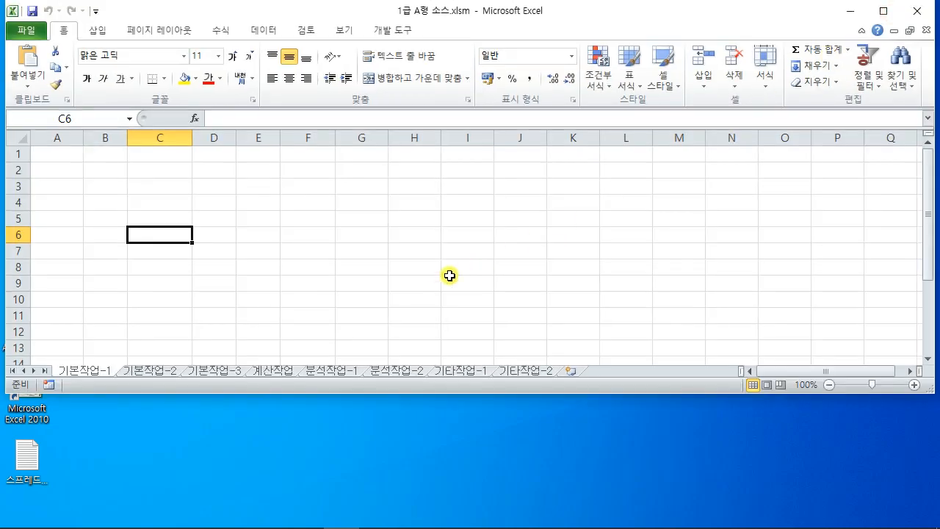
left_click(308, 514)
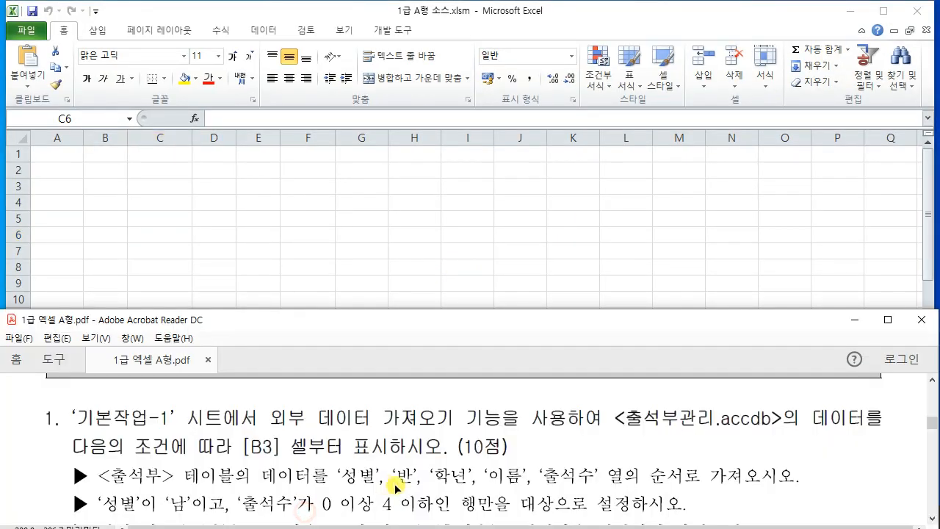
Bring the Excel window to the front and widen it to span the full screen width.
left_click(479, 272)
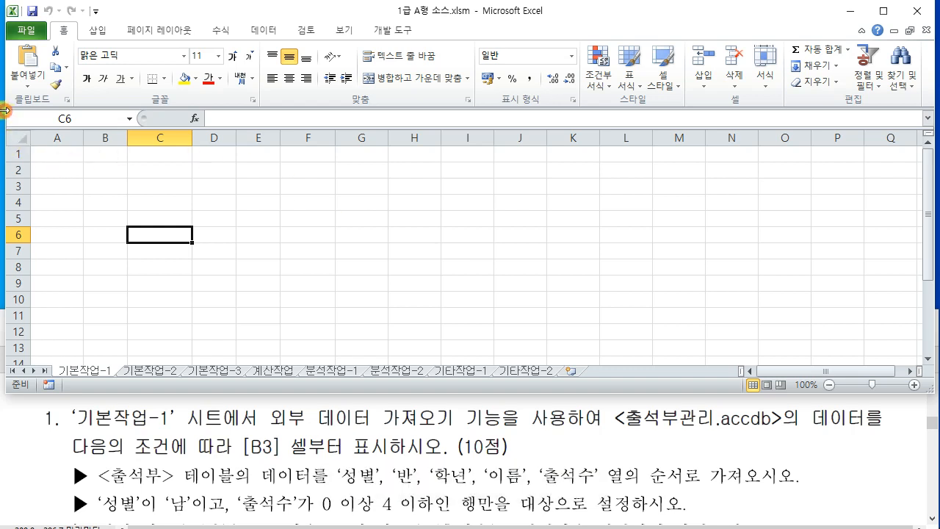
left_click_drag(4, 109, 0, 111)
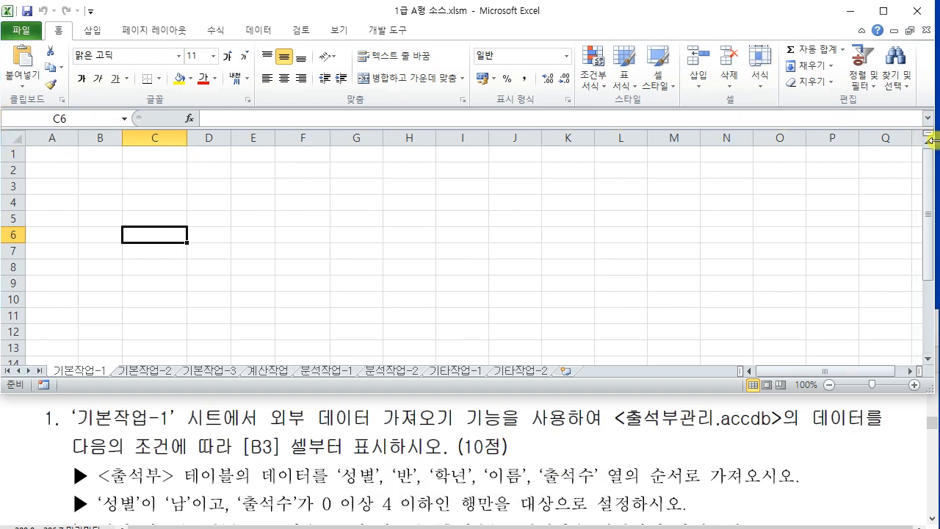
left_click_drag(932, 140, 939, 140)
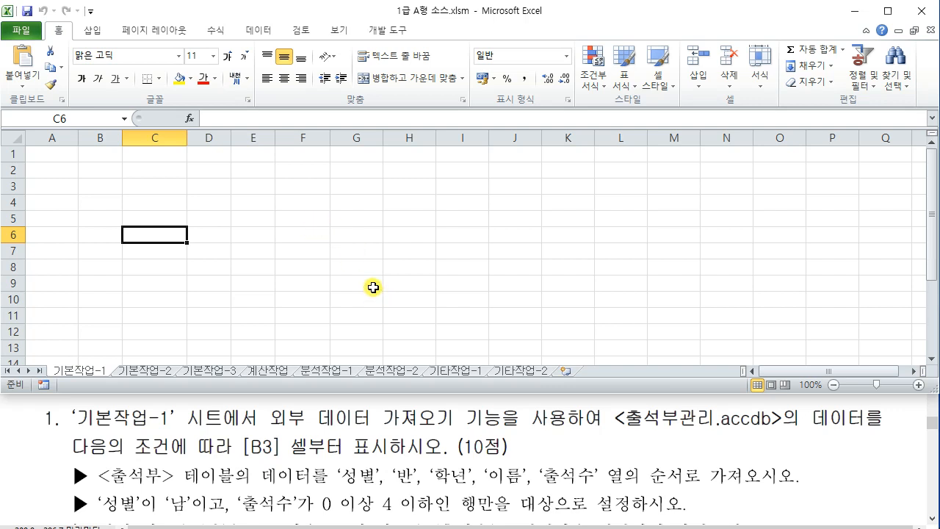
mouse_move(261, 397)
left_mouse_down()
mouse_move(514, 415)
mouse_move(506, 415)
mouse_move(505, 435)
left_mouse_up()
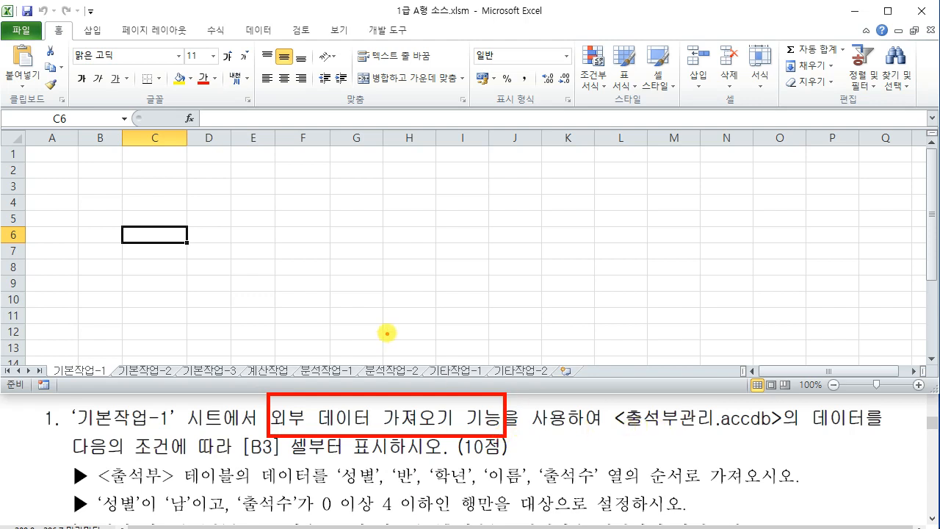
key("Escape")
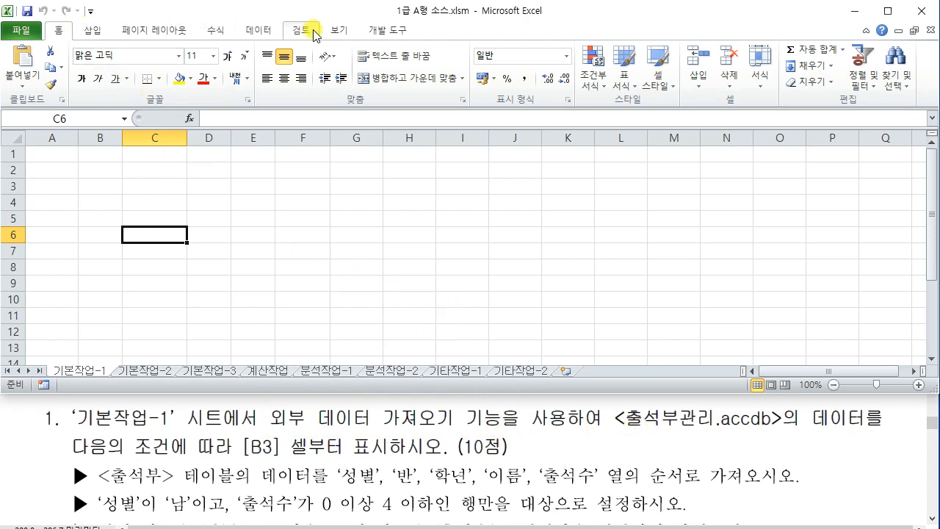
mouse_move(228, 13)
left_mouse_down()
mouse_move(292, 45)
mouse_move(283, 73)
mouse_move(353, 170)
left_mouse_up()
key("Escape")
Start an external data import from other sources using Microsoft Query.
left_click(259, 30)
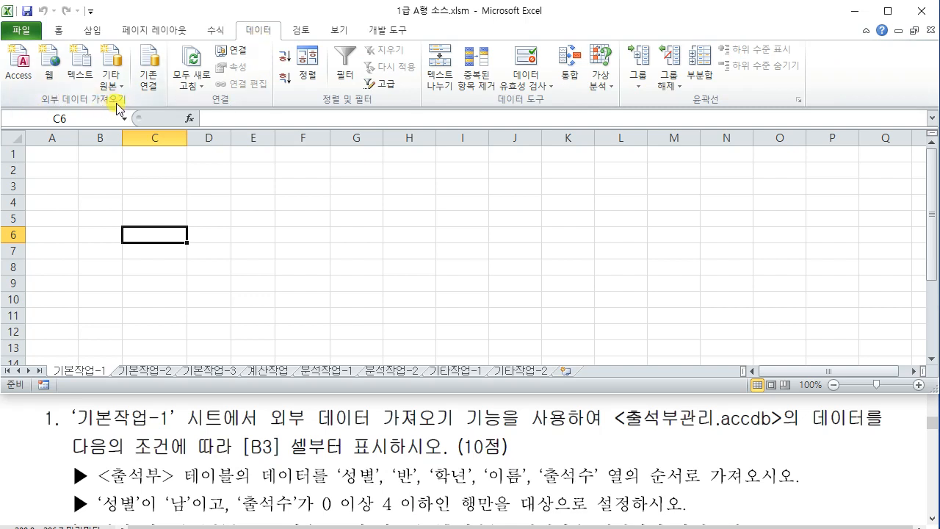
left_click_drag(621, 423, 785, 433)
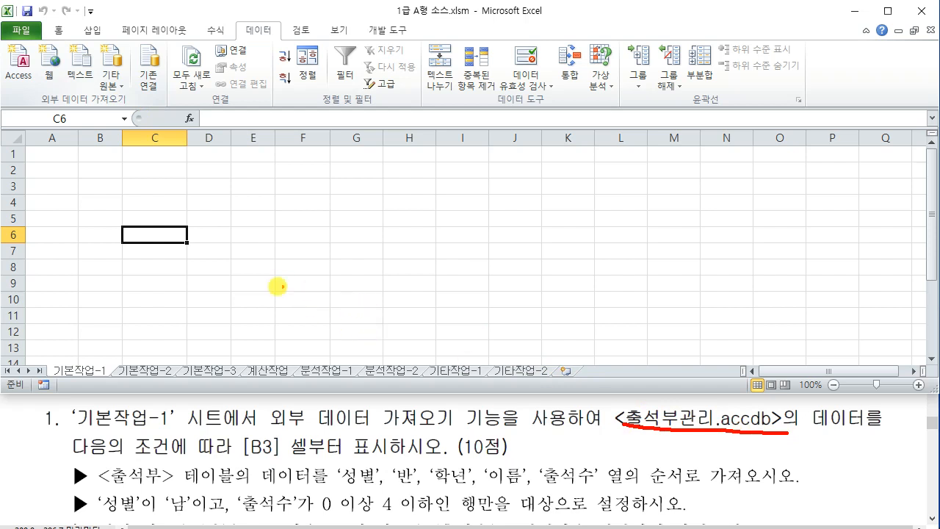
left_click_drag(43, 32, 6, 75)
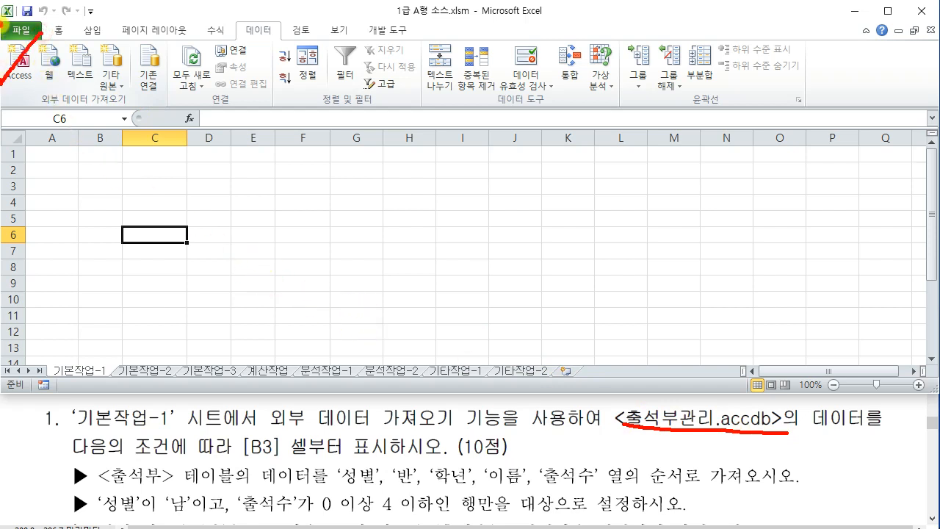
mouse_move(91, 39)
left_mouse_down()
mouse_move(126, 98)
mouse_move(204, 188)
left_mouse_up()
mouse_move(248, 160)
left_mouse_down()
mouse_move(202, 209)
mouse_move(254, 217)
mouse_move(252, 250)
left_mouse_up()
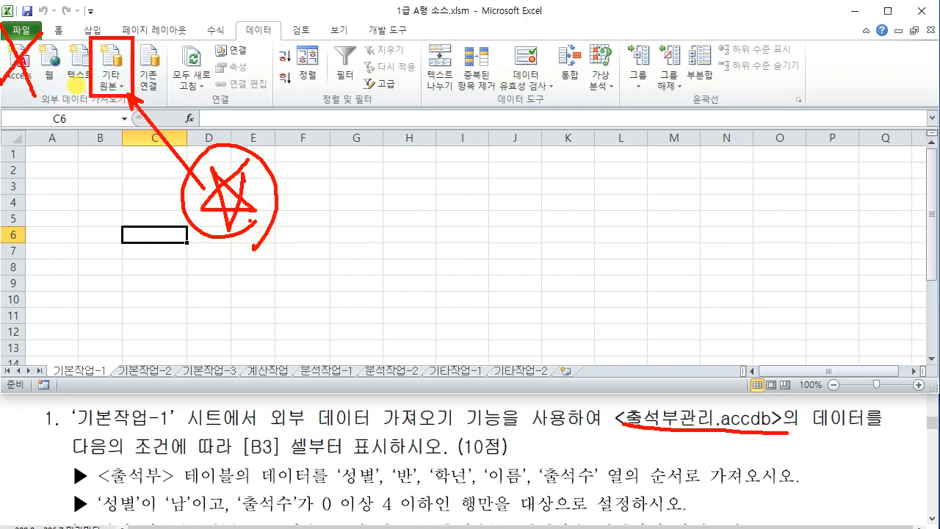
key("Escape")
left_click(117, 85)
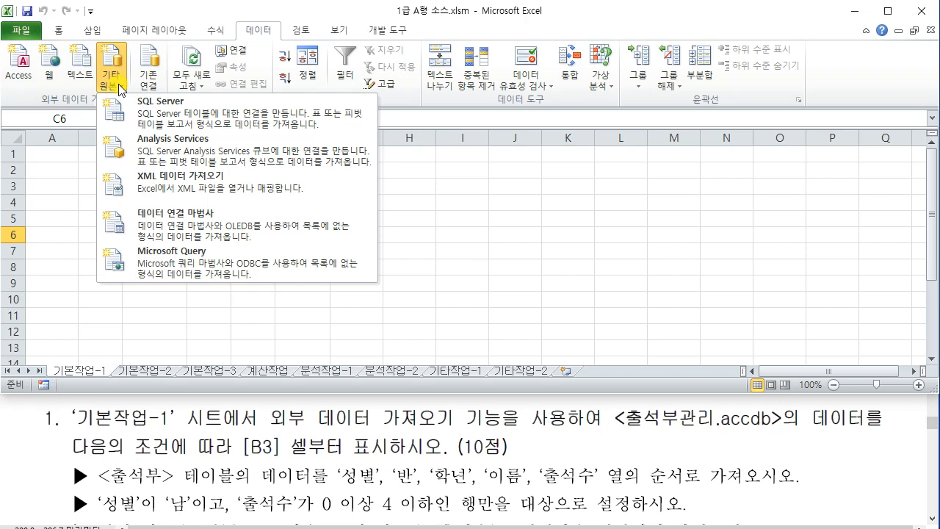
mouse_move(94, 233)
left_mouse_down()
mouse_move(315, 294)
mouse_move(382, 296)
mouse_move(388, 288)
left_mouse_up()
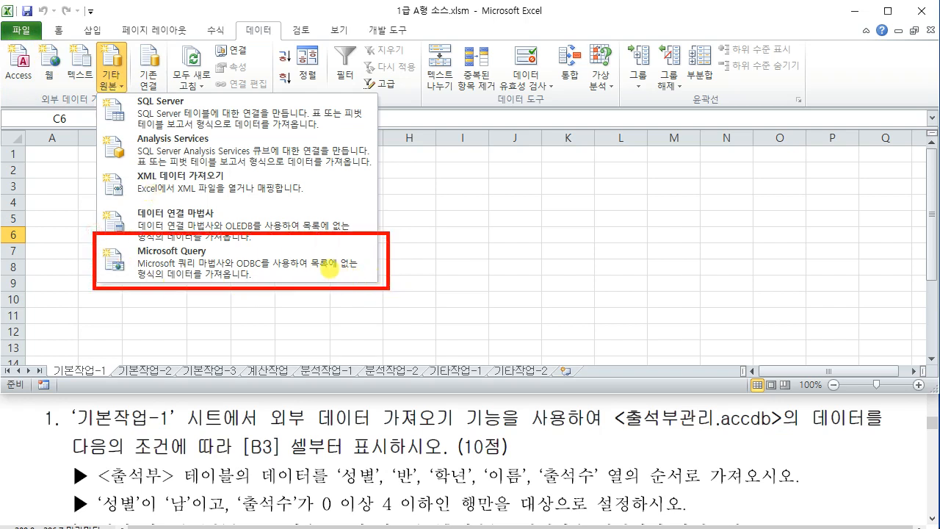
key("Escape")
left_click(118, 66)
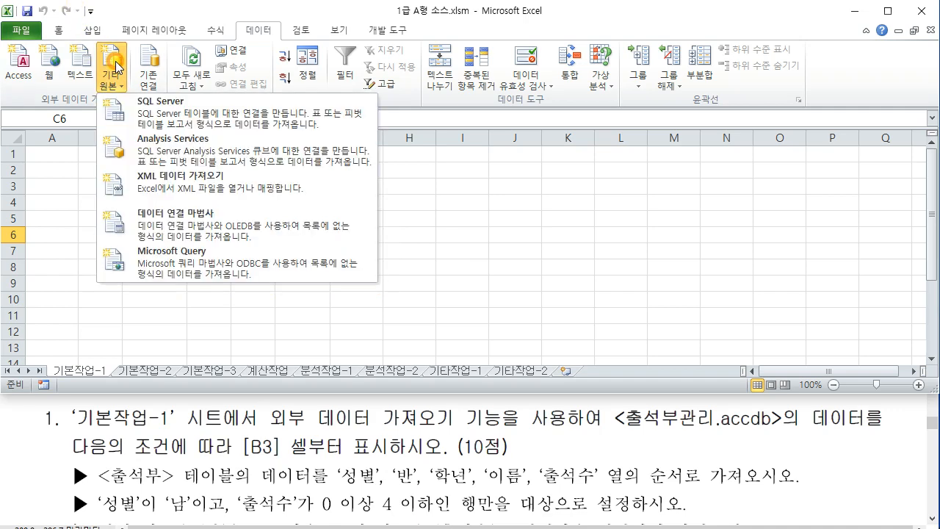
left_click(179, 260)
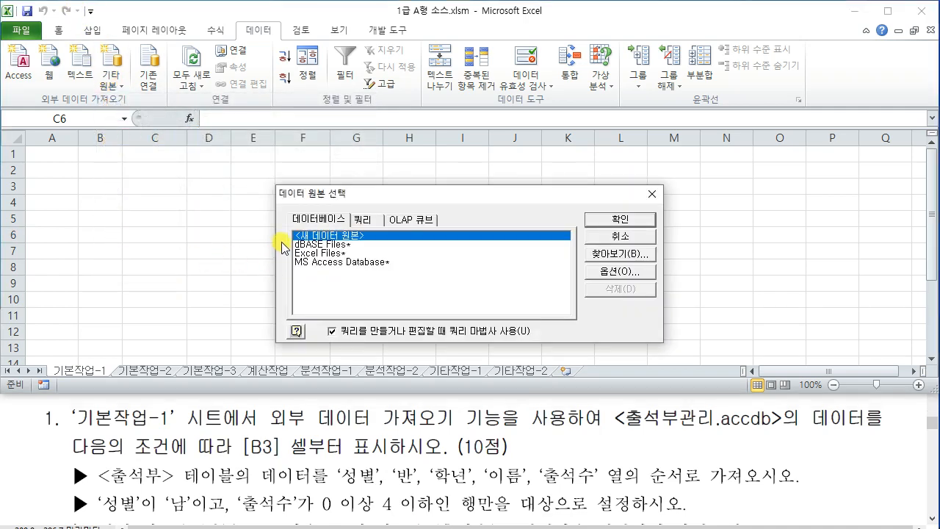
Choose MS Access Database* as the data source for the query and confirm it.
left_click_drag(322, 197, 245, 136)
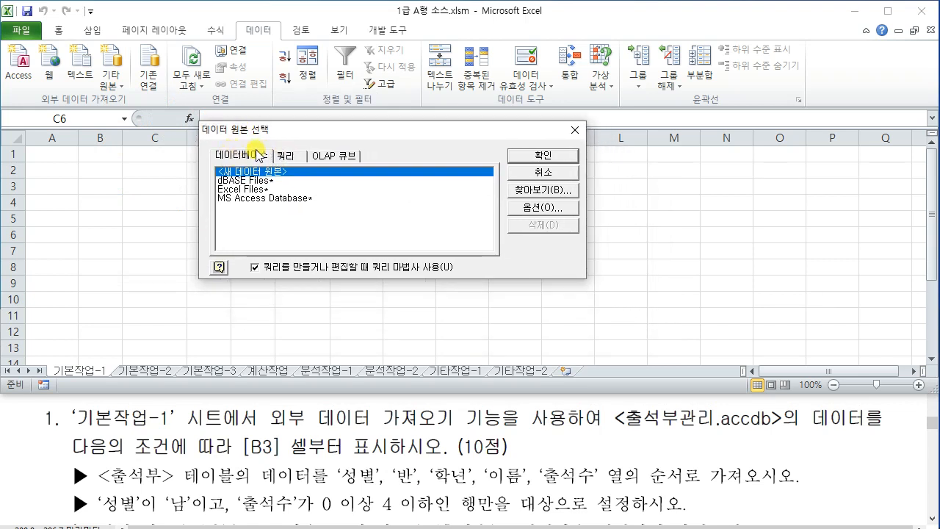
left_click(243, 198)
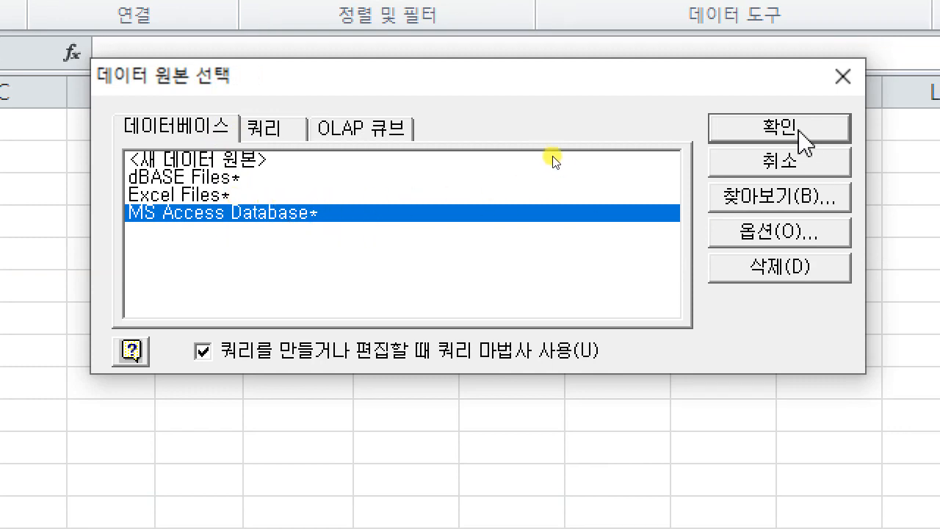
left_click(790, 135)
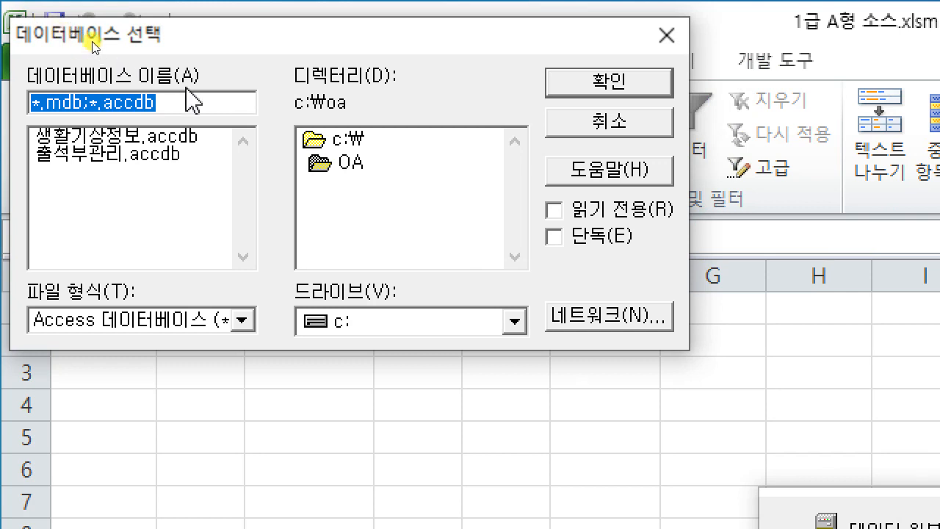
Select the database 출석부관리.accdb from the c:\OA folder and connect to it.
left_click_drag(185, 42, 332, 114)
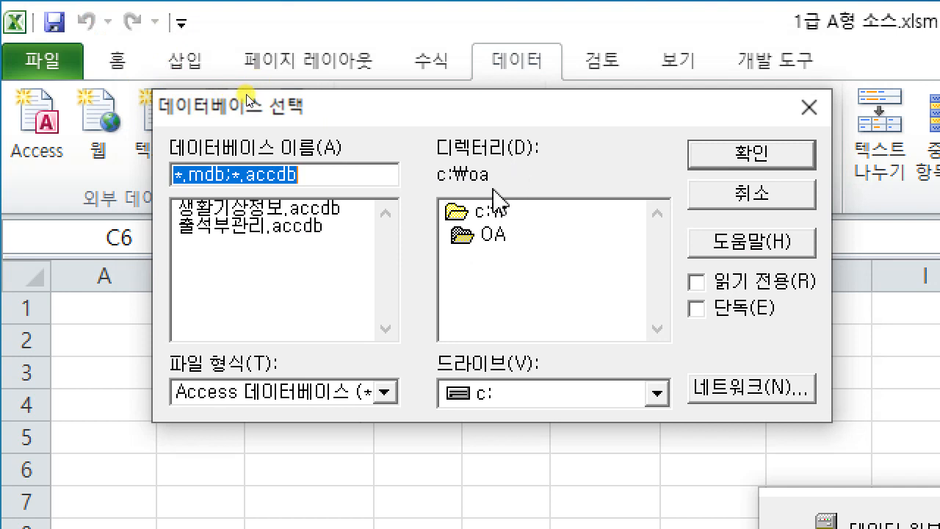
left_click(486, 233)
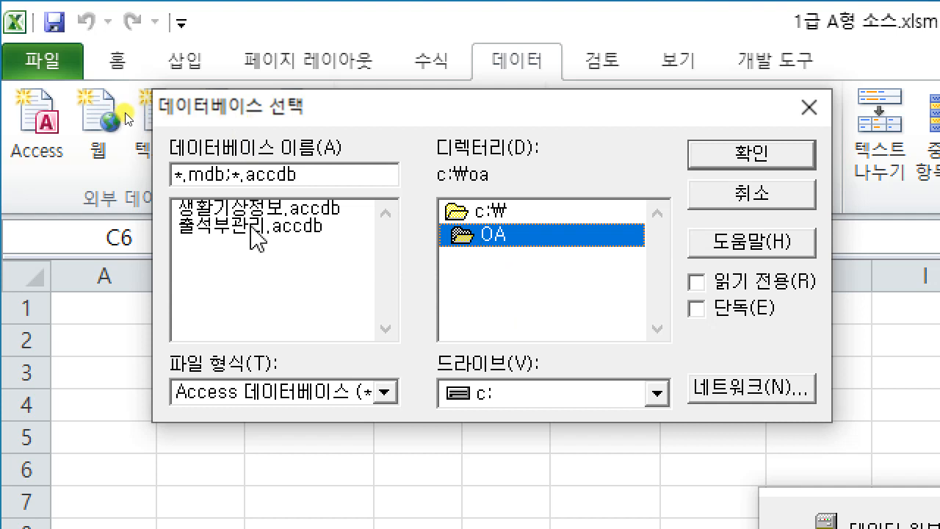
left_click(257, 228)
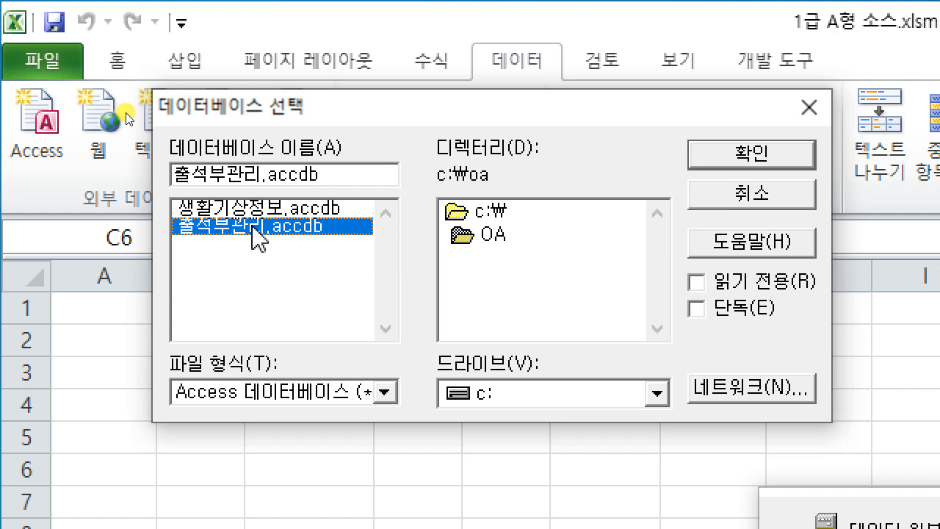
left_click(746, 162)
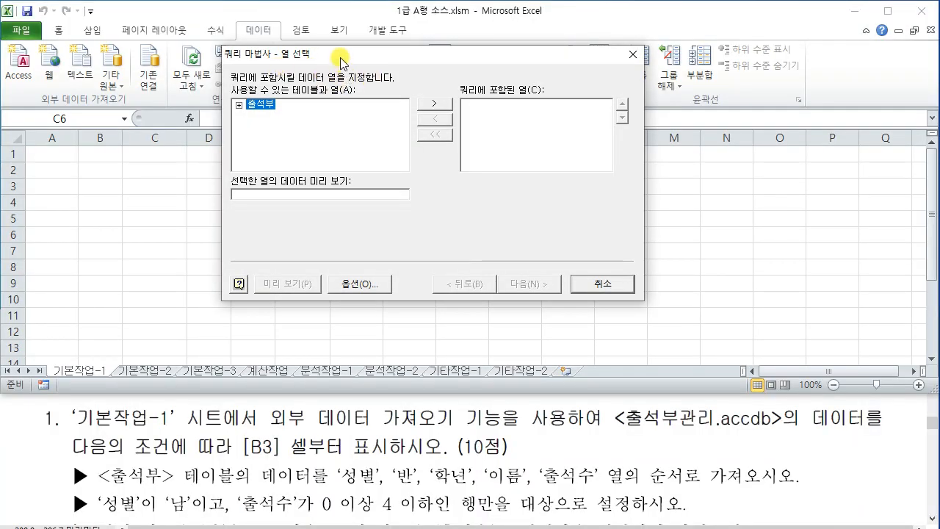
left_click_drag(340, 57, 340, 91)
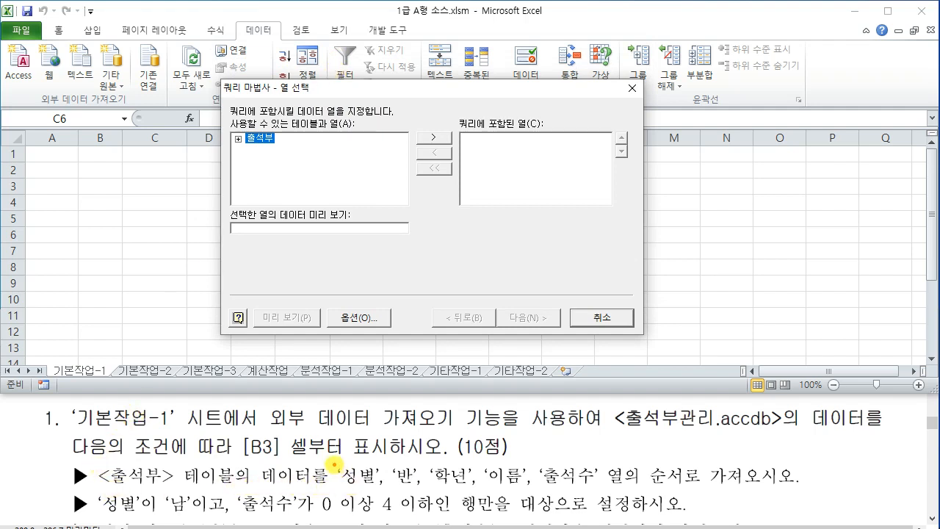
mouse_move(334, 464)
left_mouse_down()
mouse_move(416, 497)
mouse_move(614, 493)
left_mouse_up()
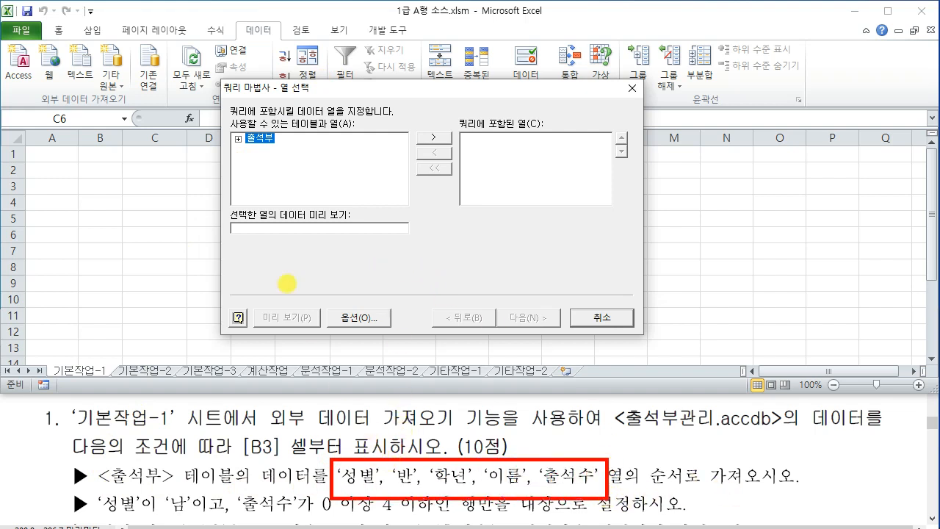
mouse_move(215, 130)
left_mouse_down()
mouse_move(235, 135)
mouse_move(229, 138)
left_mouse_up()
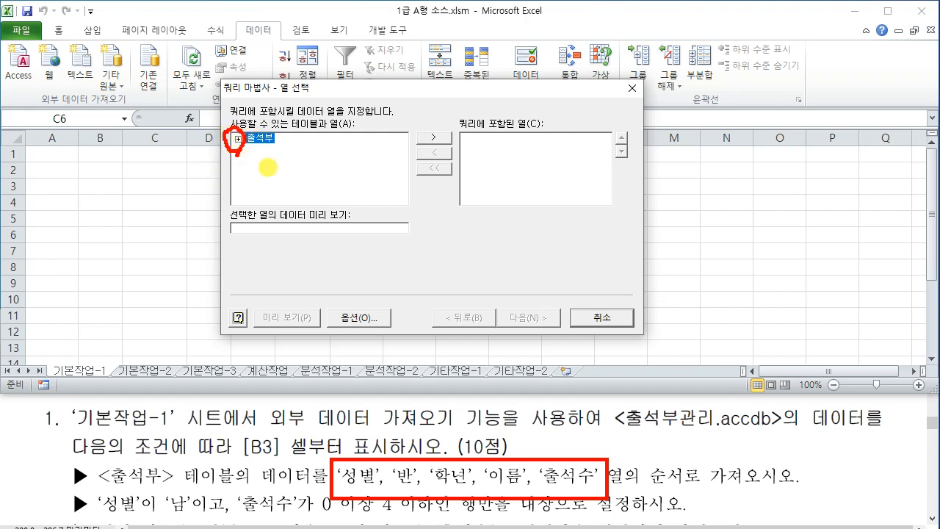
mouse_move(388, 160)
left_mouse_down()
mouse_move(423, 220)
mouse_move(448, 222)
left_mouse_up()
left_click_drag(401, 196, 444, 199)
left_click_drag(415, 175, 416, 223)
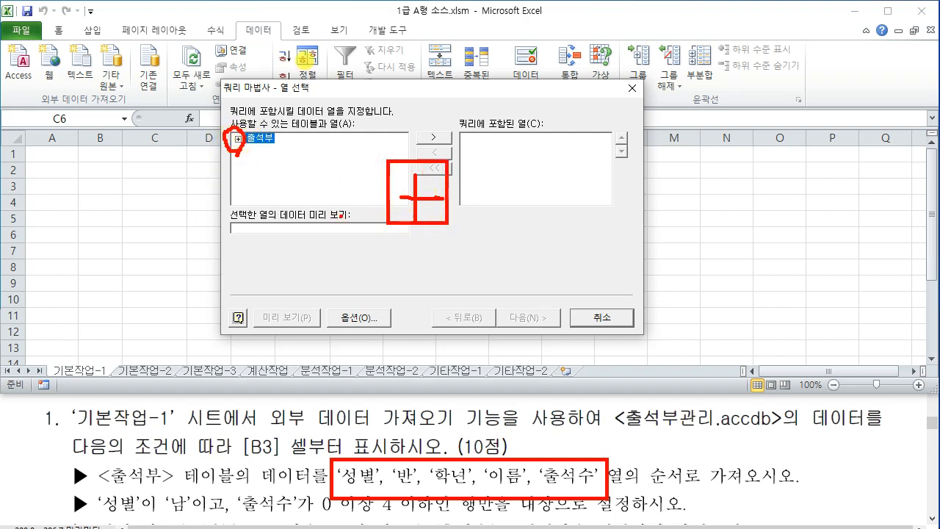
key("Escape")
Add the 출석부 table's columns 성별, 반, 학년, 이름 and 출석수 to the query in that order.
left_click(238, 138)
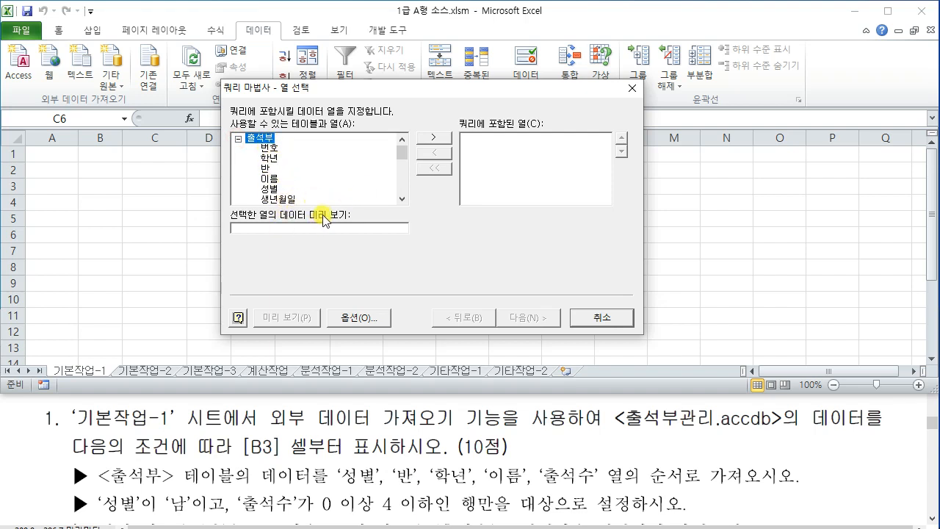
left_click(268, 189)
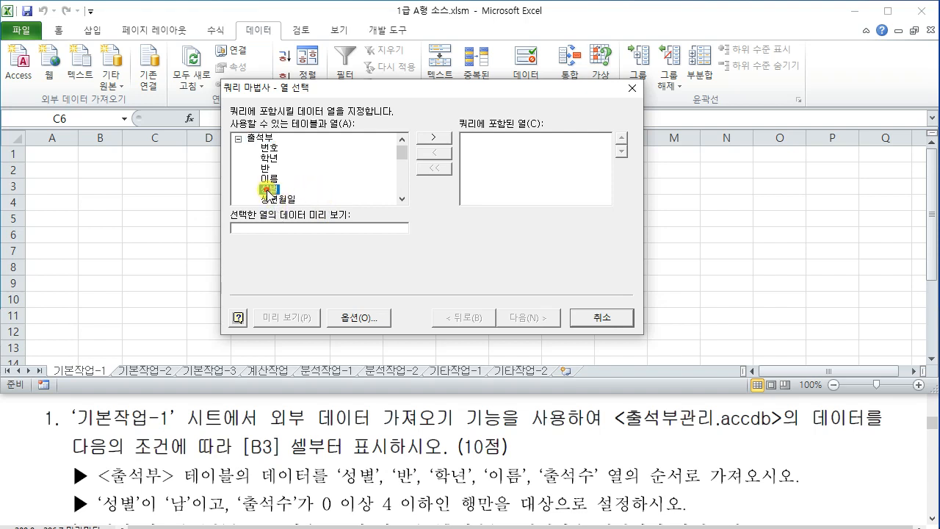
left_click(433, 139)
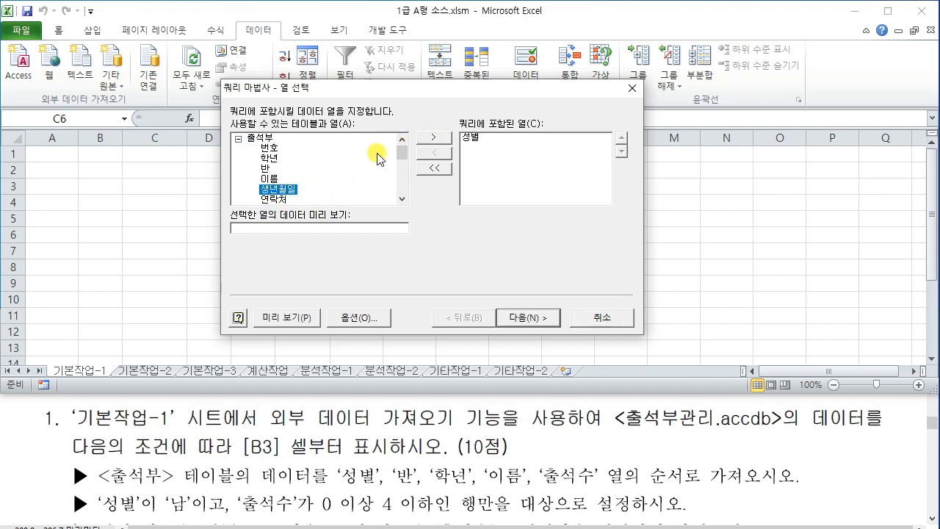
left_click(264, 169)
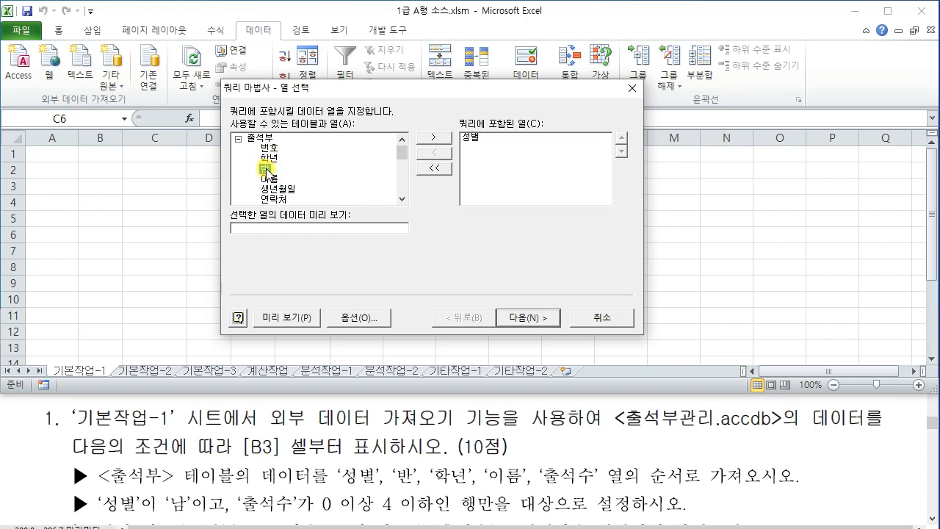
double_click(265, 169)
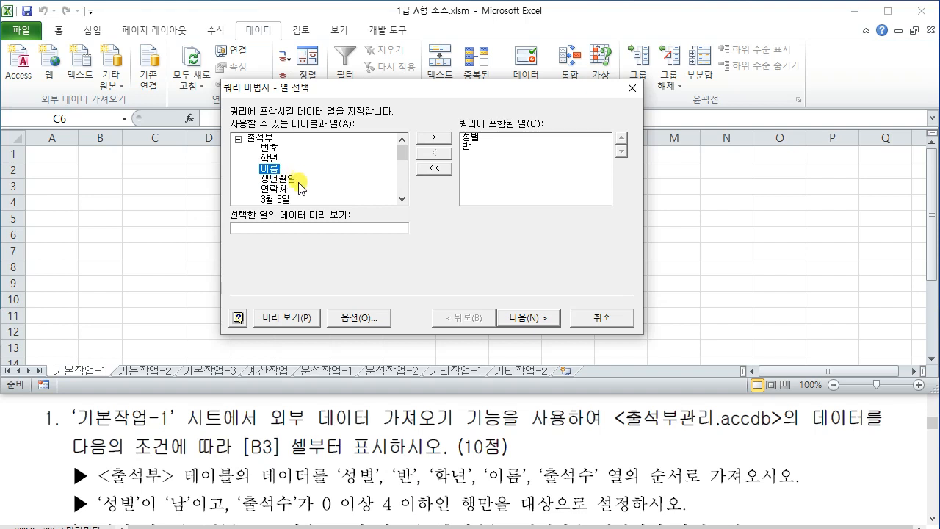
double_click(269, 157)
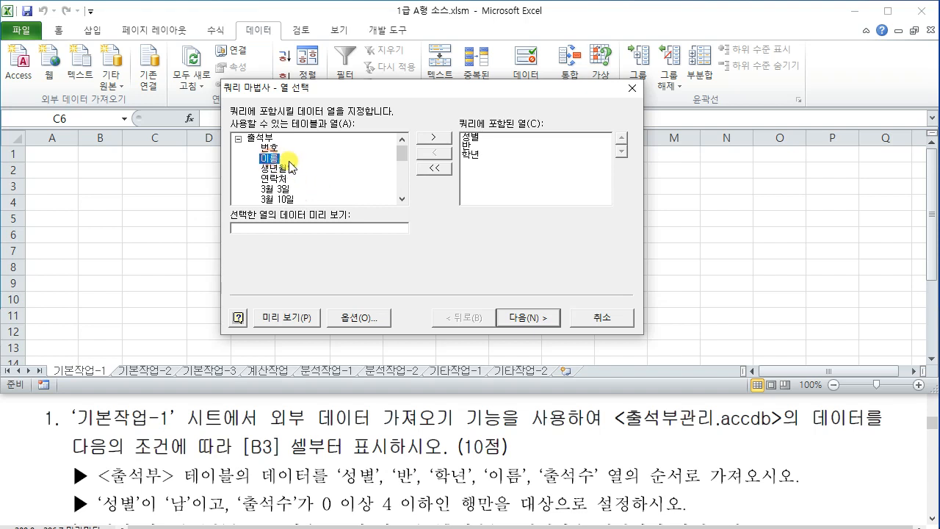
double_click(268, 158)
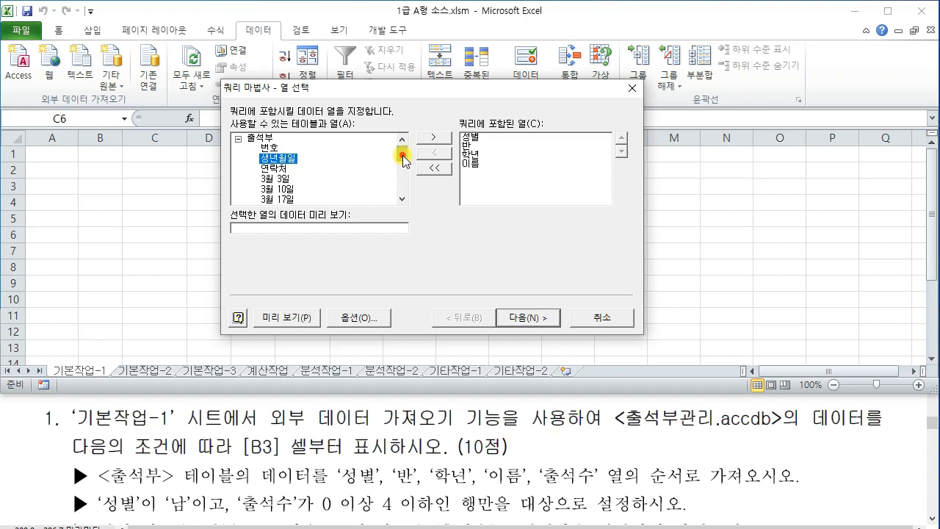
left_click_drag(403, 156, 399, 184)
double_click(273, 198)
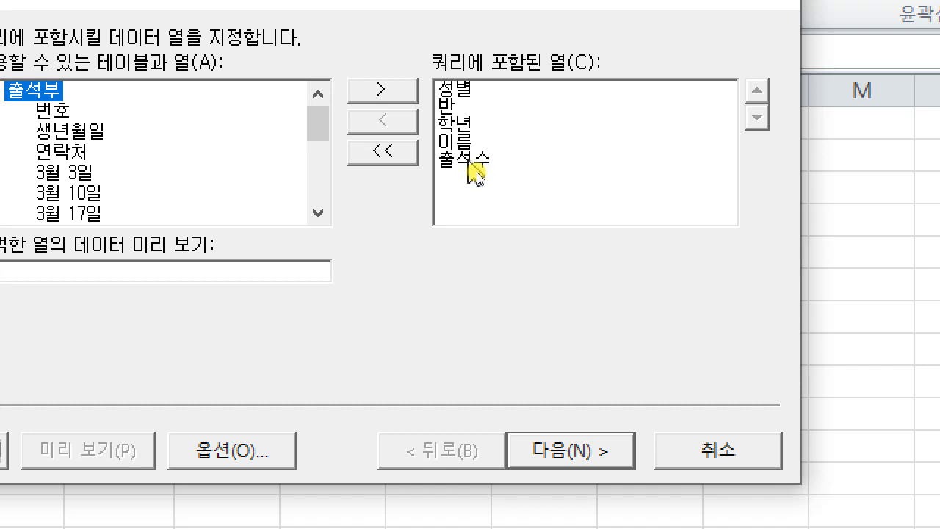
Check the order of 반 and 학년 among the included columns and continue to the query wizard's data filter page.
left_click(448, 107)
left_click(450, 124)
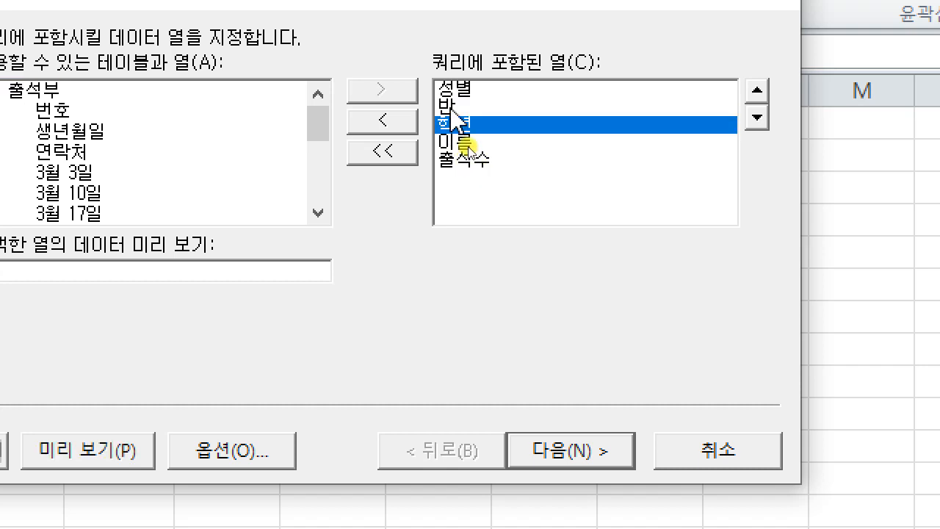
left_click(448, 106)
left_click(450, 123)
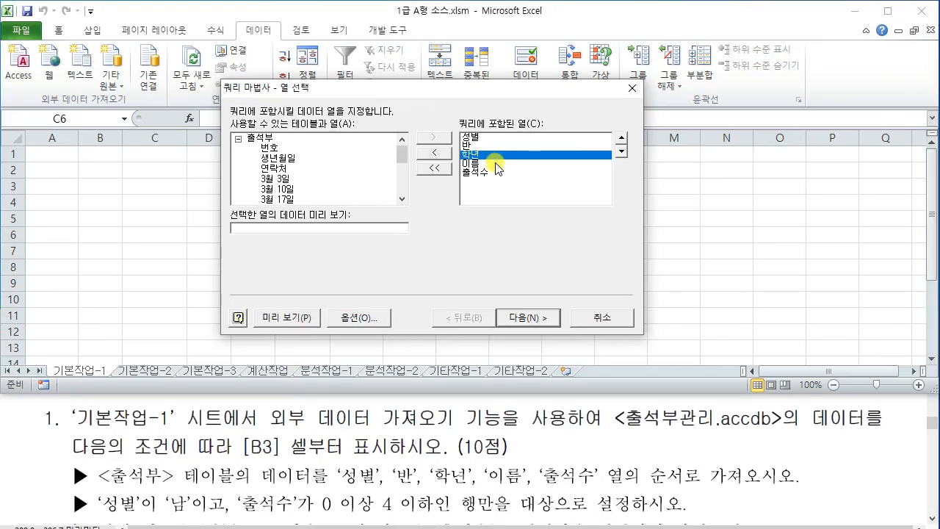
left_click(523, 318)
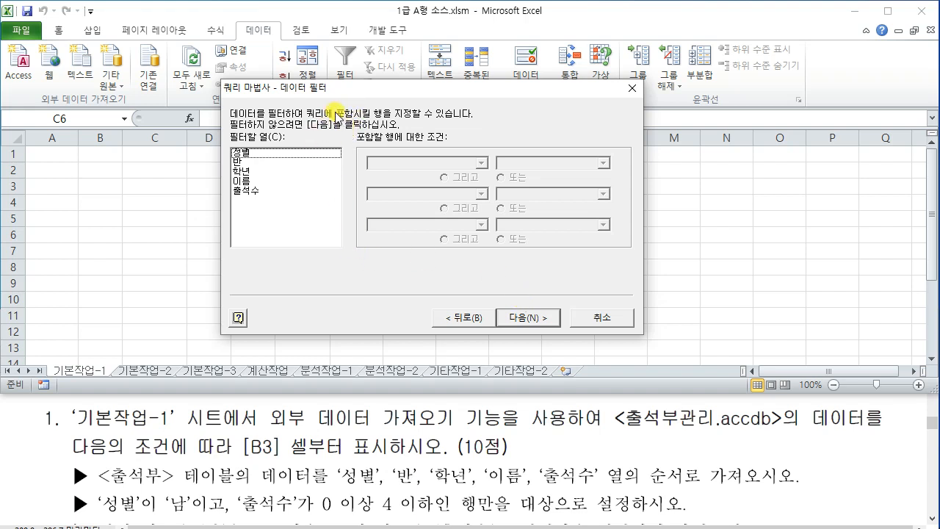
left_click_drag(341, 93, 335, 119)
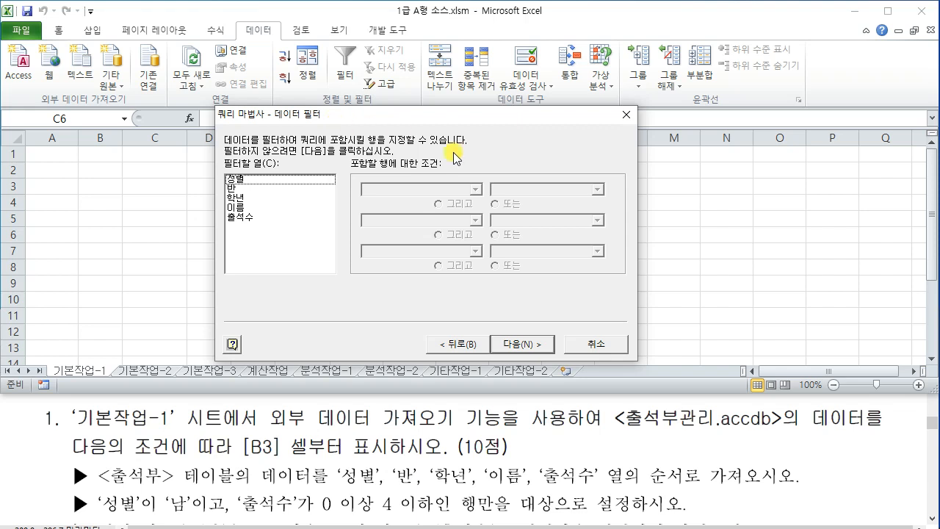
Switch to the exam PDF and read question 1's filter, sort and range conversion conditions.
left_click(932, 520)
left_click(932, 520)
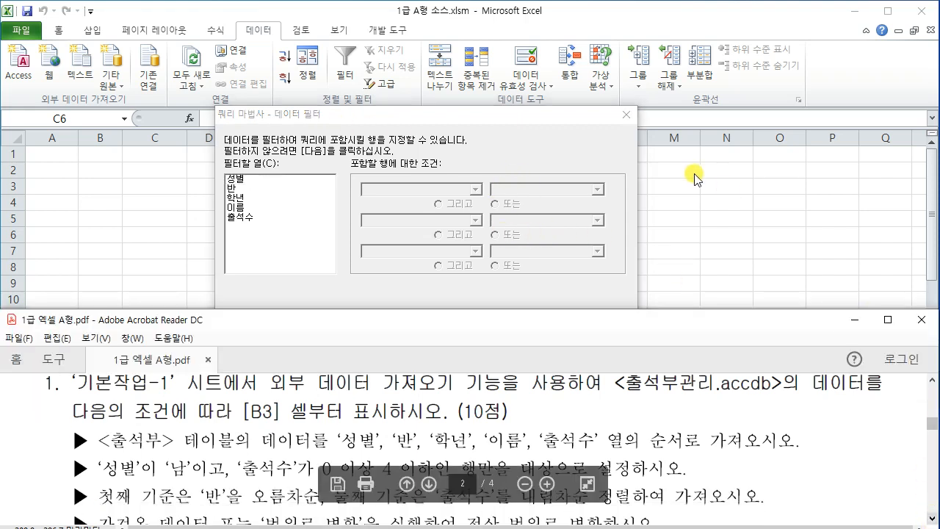
left_click(931, 520)
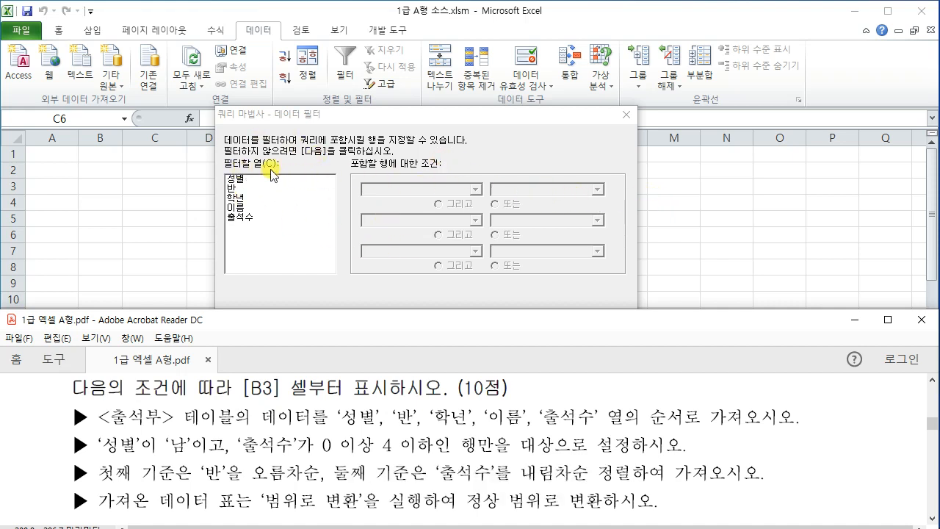
Filter the 성별 column so that only rows equal to 남 are included.
left_click(238, 179)
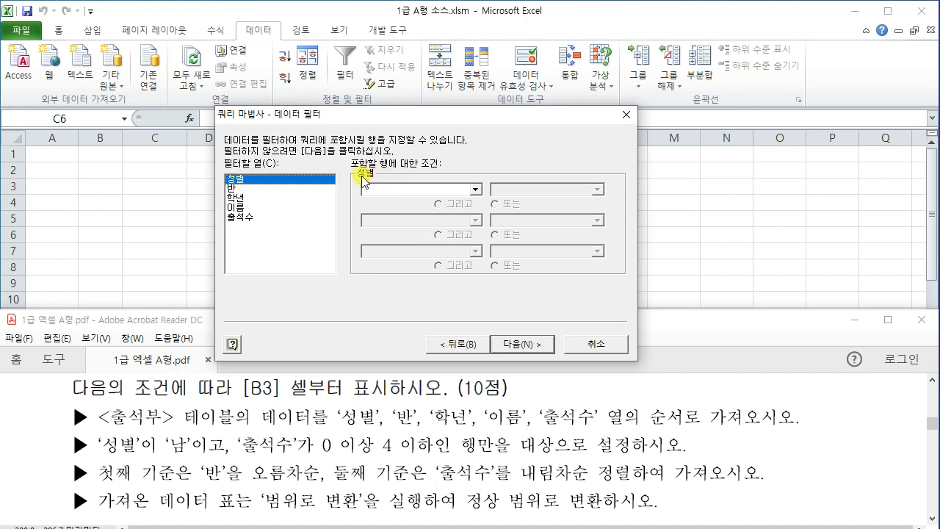
left_click(476, 190)
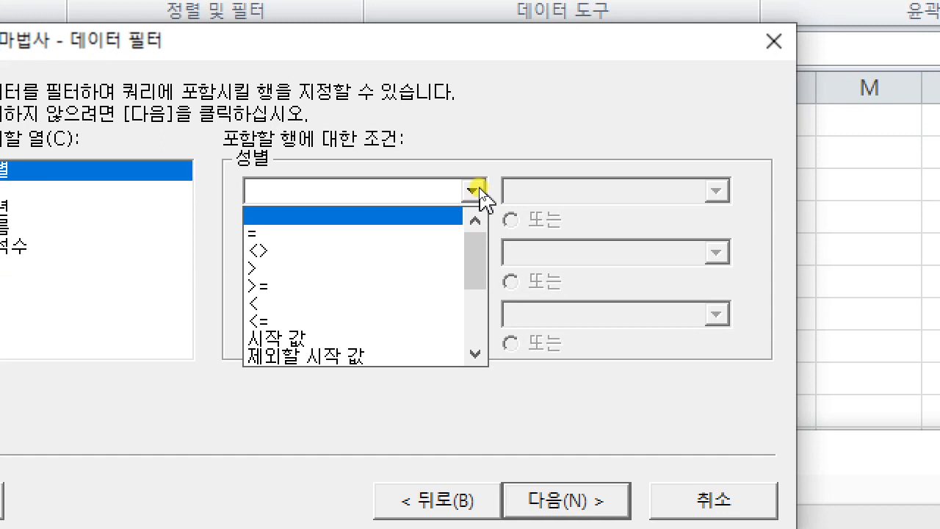
left_click(349, 248)
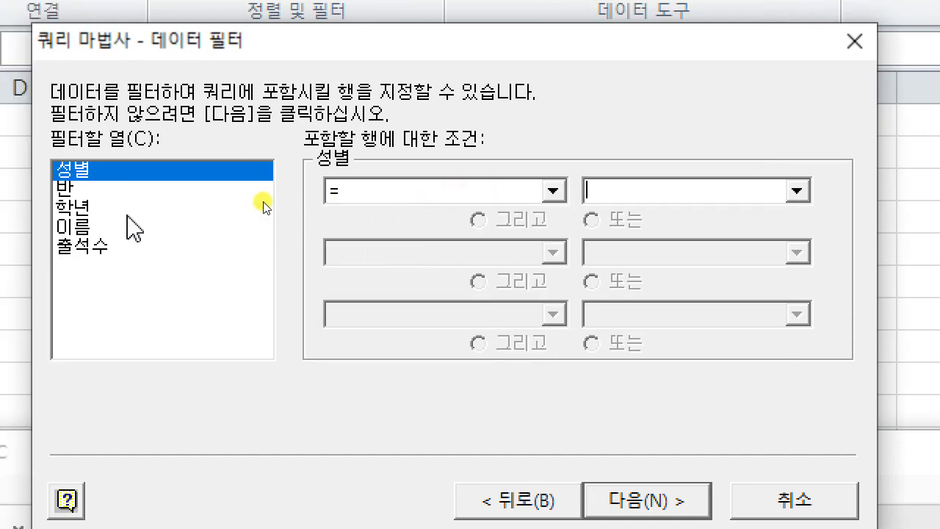
left_click(624, 202)
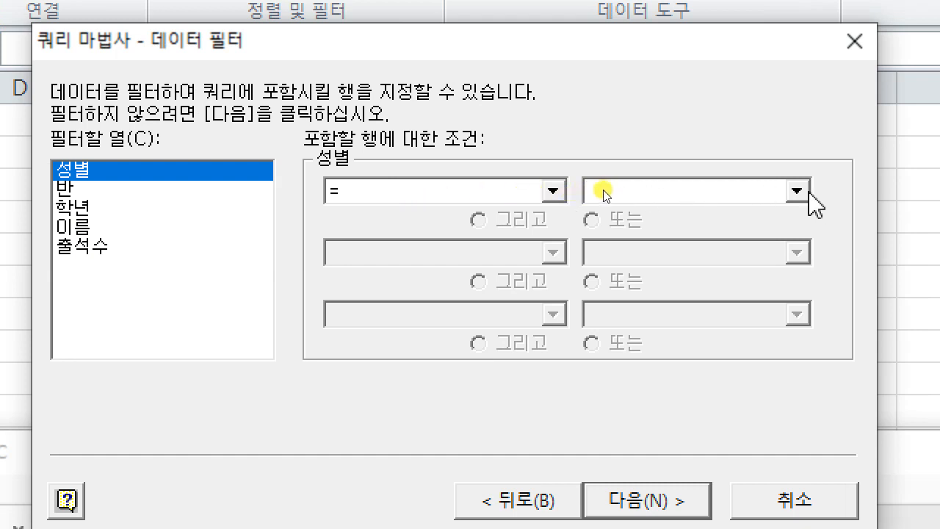
left_click(800, 192)
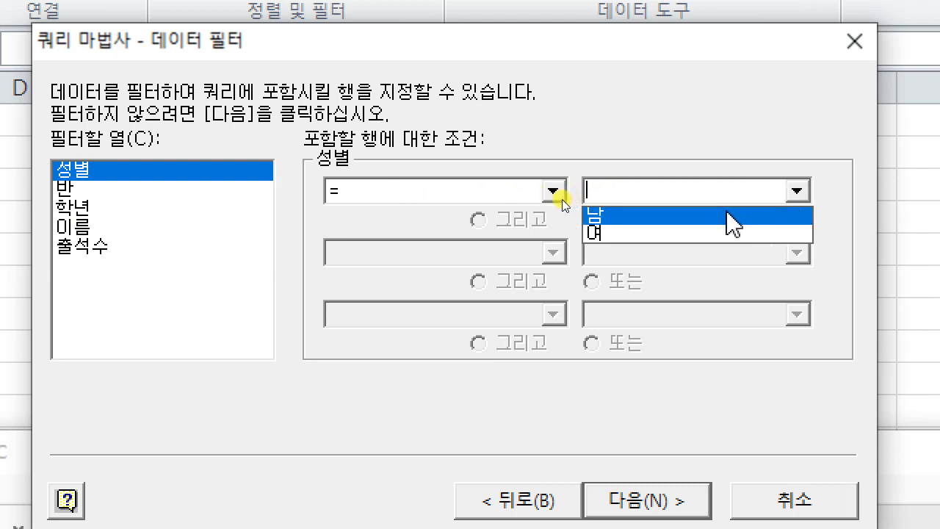
left_click(726, 212)
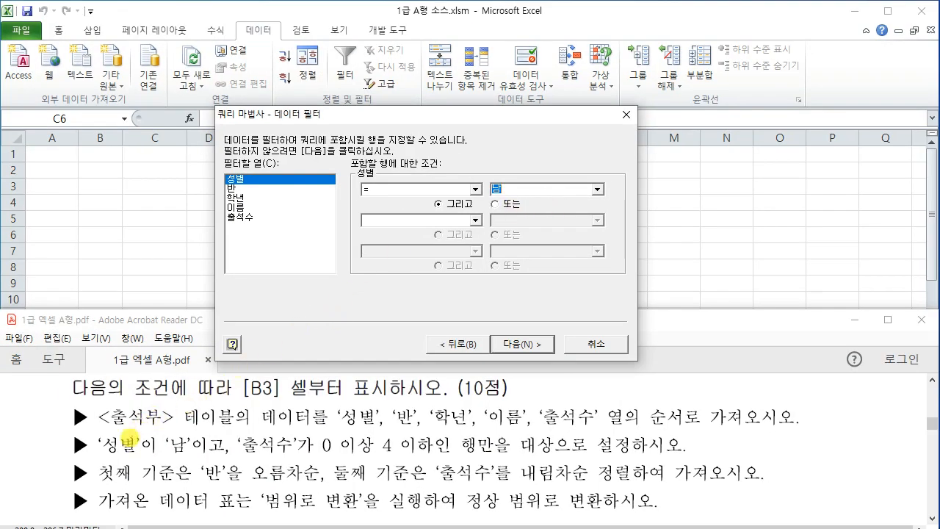
mouse_move(219, 462)
left_mouse_down()
mouse_move(191, 445)
mouse_move(220, 468)
left_mouse_up()
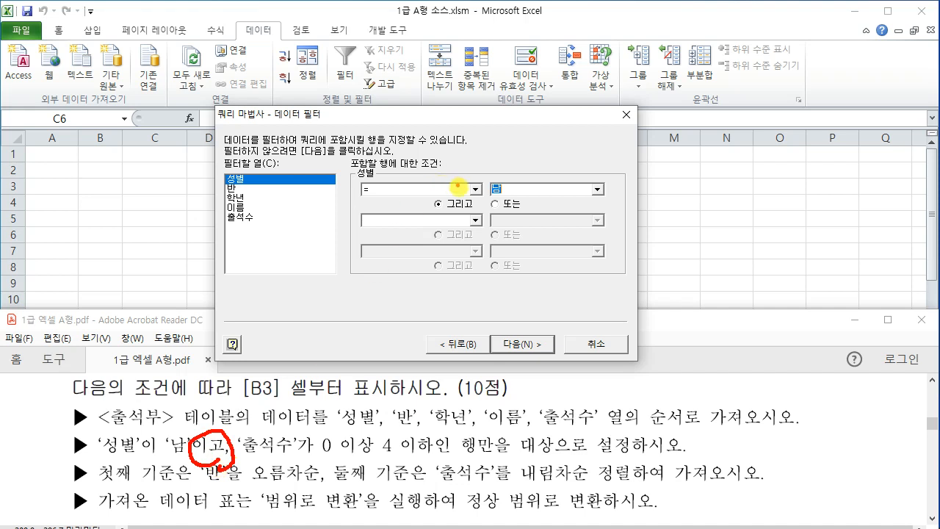
mouse_move(474, 214)
left_mouse_down()
mouse_move(430, 200)
mouse_move(465, 235)
left_mouse_up()
mouse_move(195, 397)
left_mouse_down()
mouse_move(209, 416)
mouse_move(219, 400)
mouse_move(237, 423)
mouse_move(248, 404)
mouse_move(271, 426)
left_mouse_up()
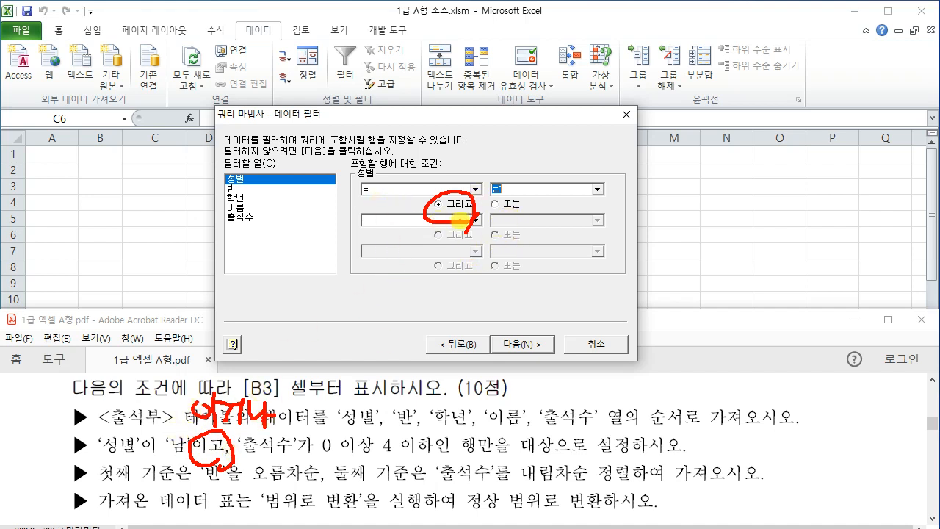
key("Escape")
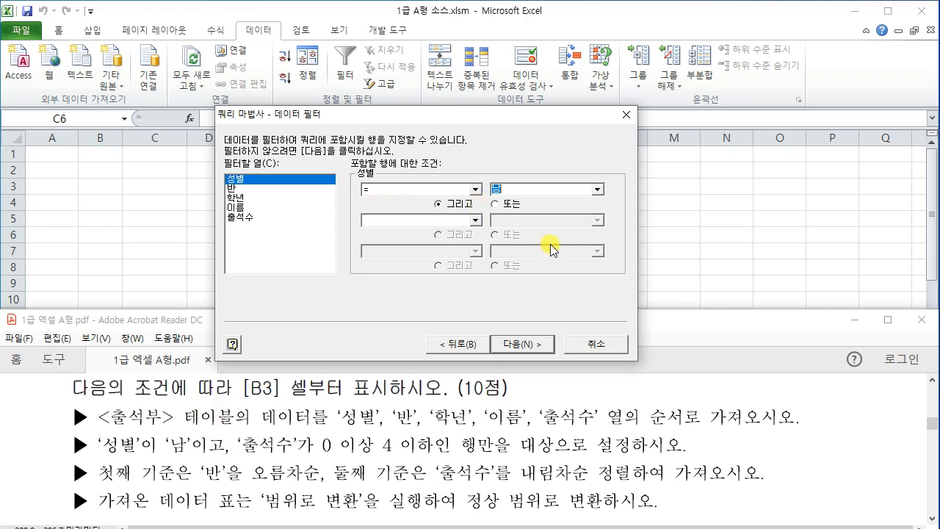
left_click(477, 220)
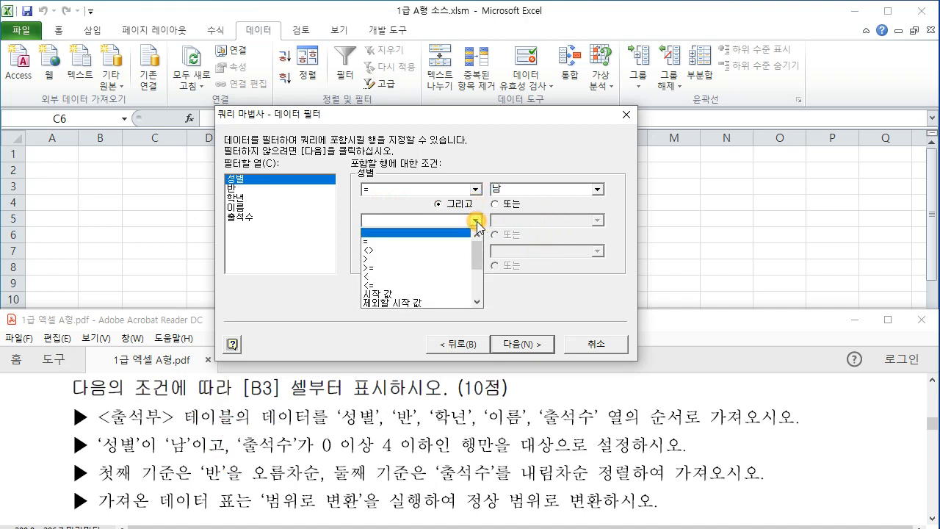
left_click(503, 256)
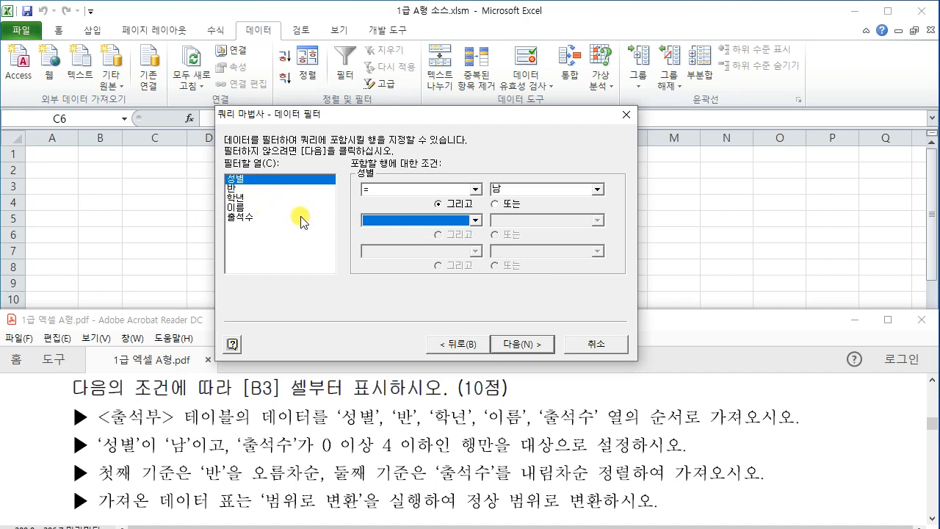
Filter the 출석수 column to values >= 0 and <= 4, and continue to the query wizard's sort order page.
left_click(250, 218)
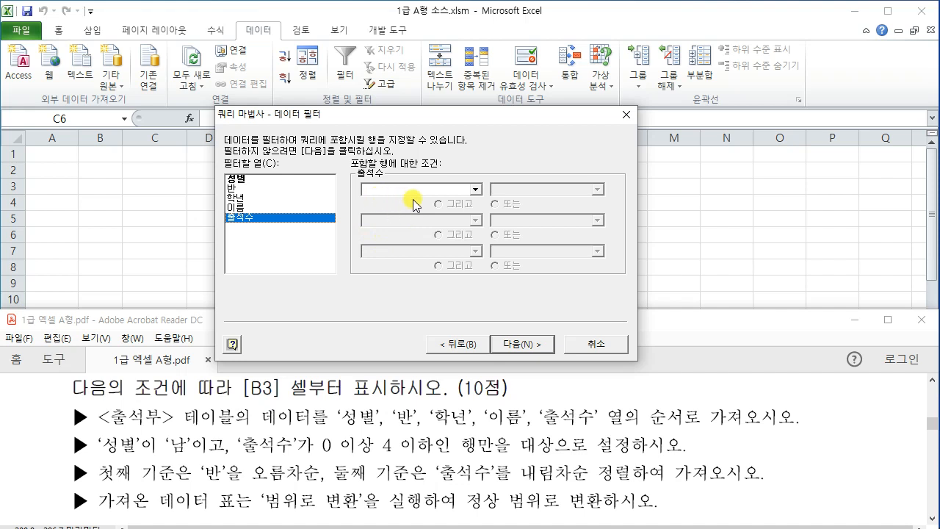
left_click(476, 189)
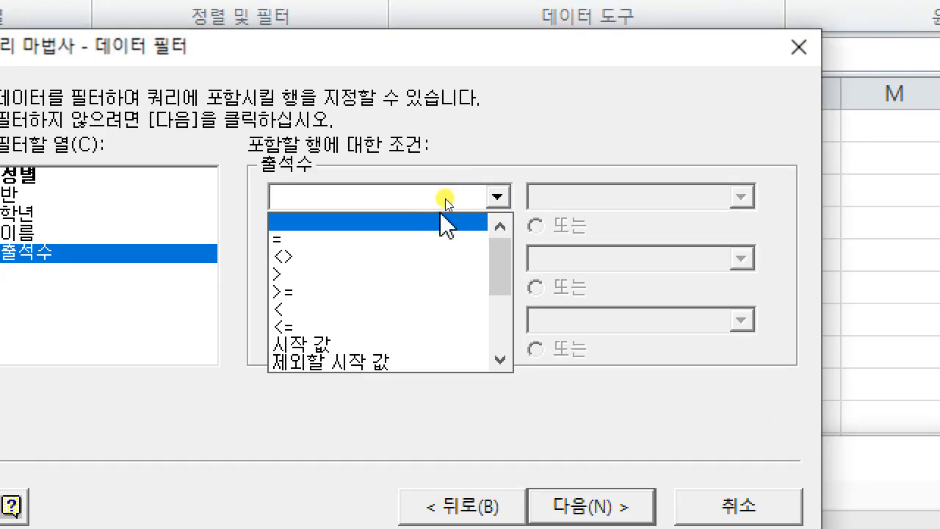
left_click(380, 250)
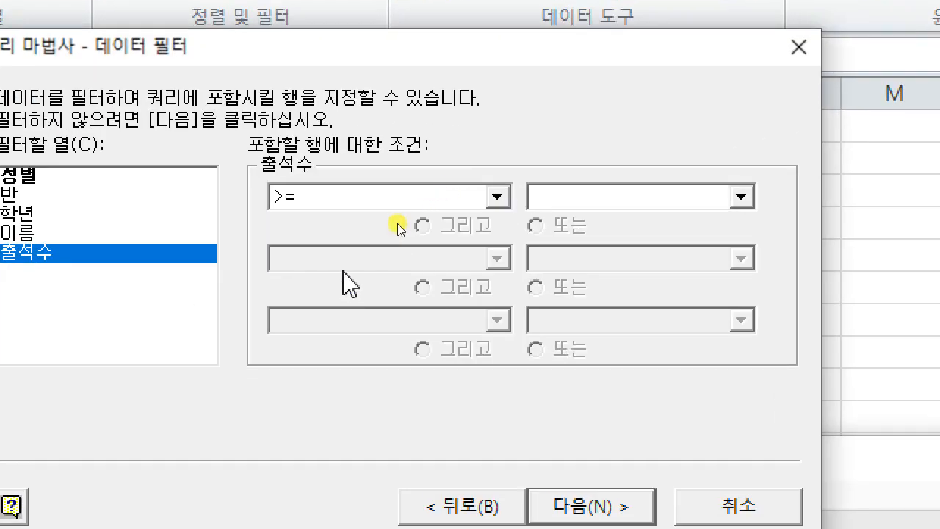
type("0")
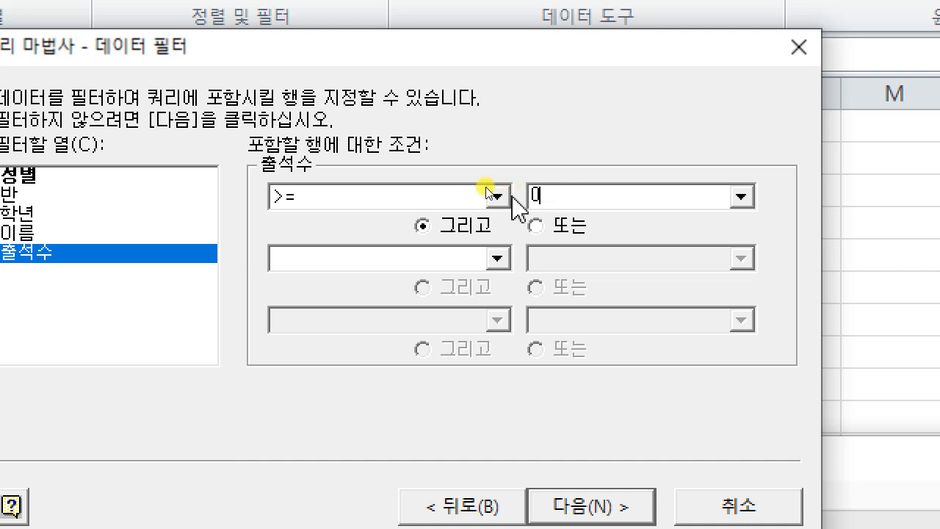
left_click(496, 258)
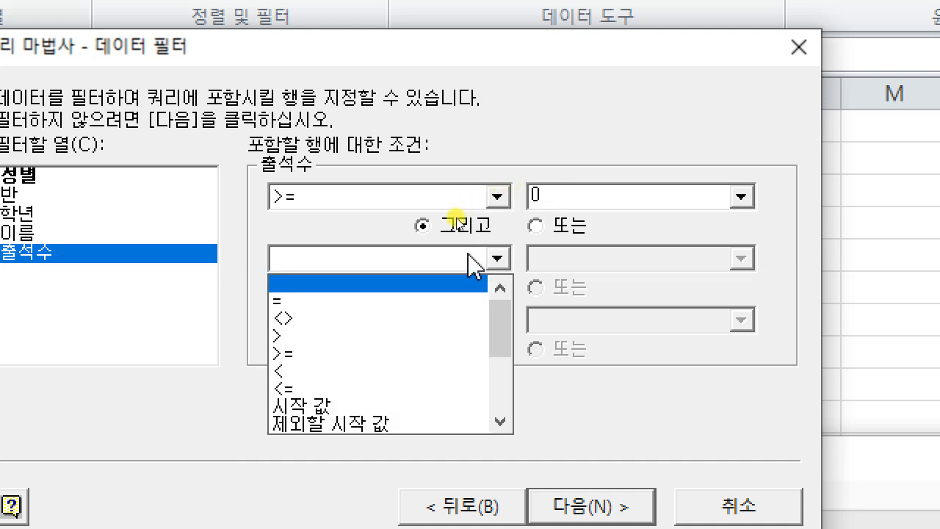
left_click(318, 389)
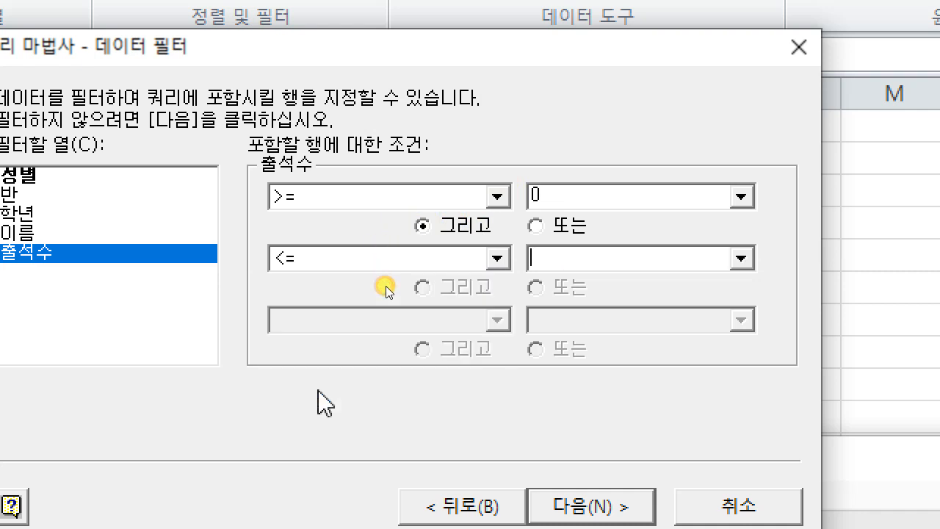
left_click(562, 256)
type("4")
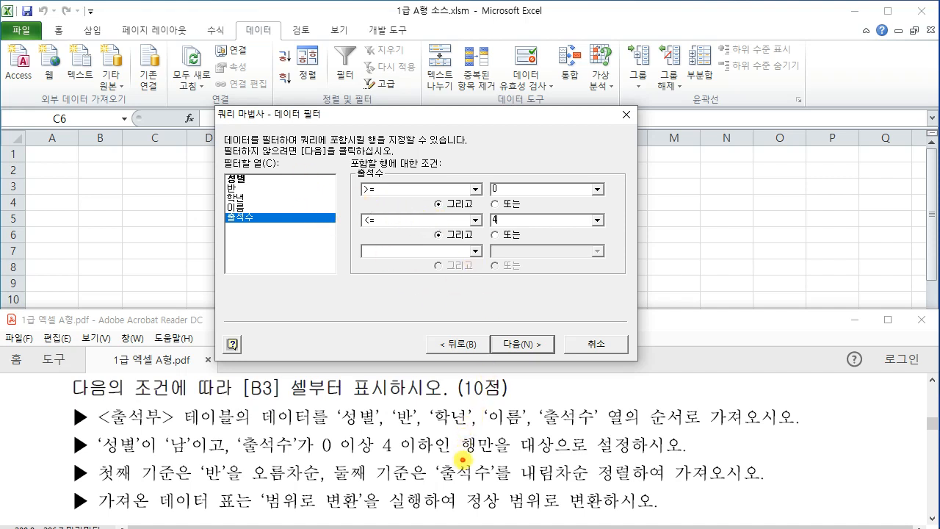
left_click_drag(463, 443, 636, 458)
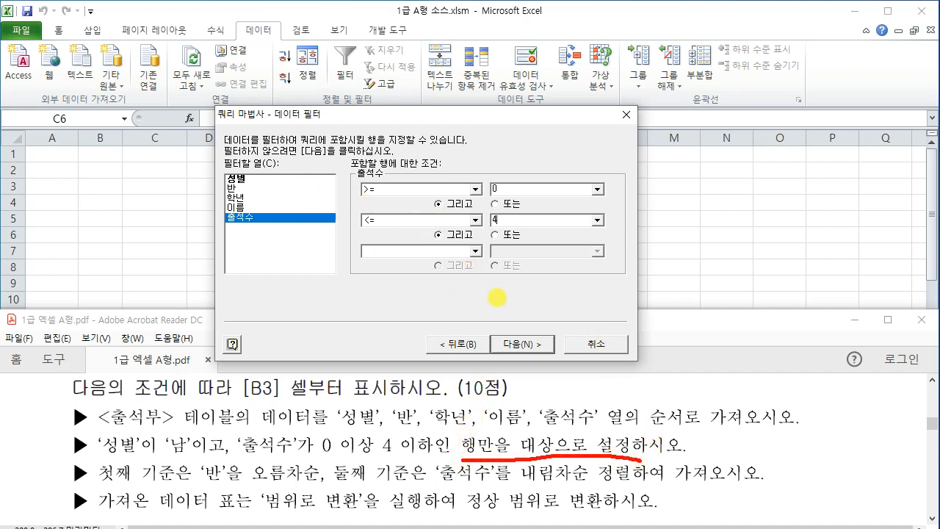
key("Escape")
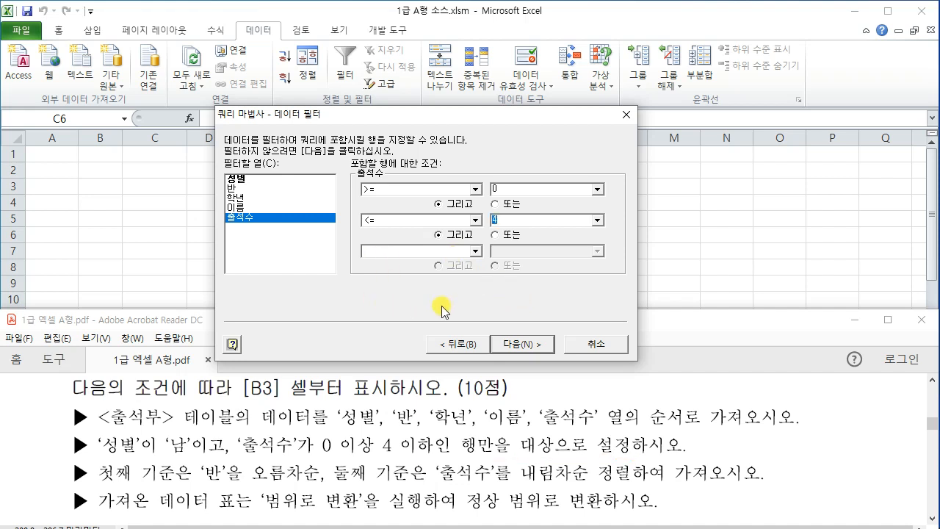
left_click(523, 344)
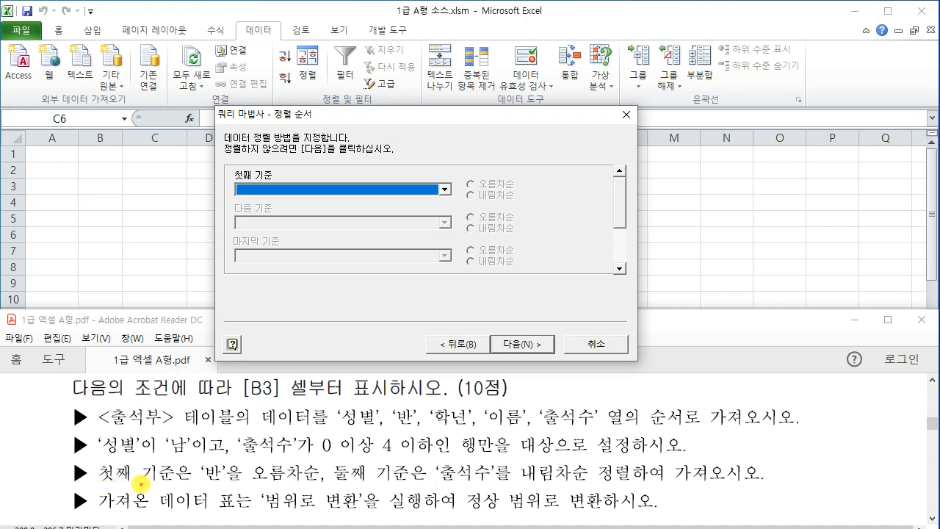
Set 반 in ascending order (오름차순) as the query's first sort criterion.
left_click_drag(193, 486, 306, 485)
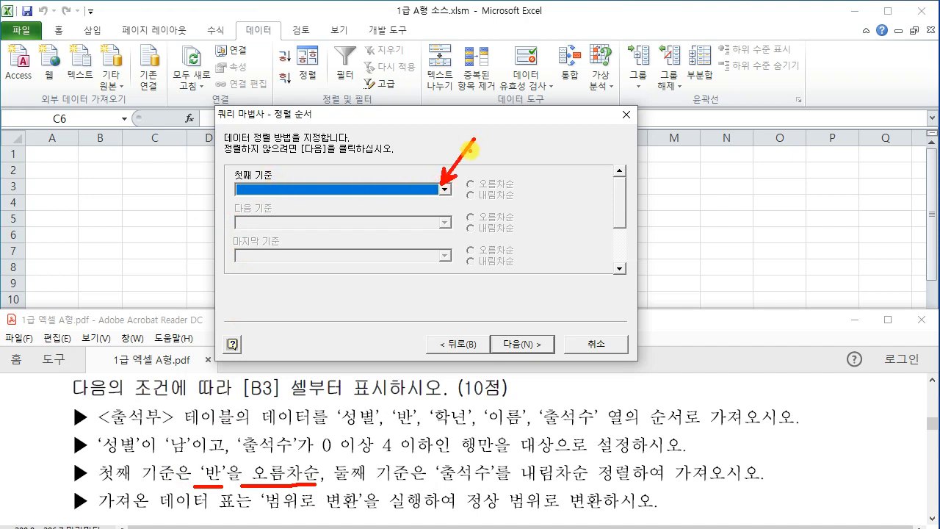
left_click(443, 189)
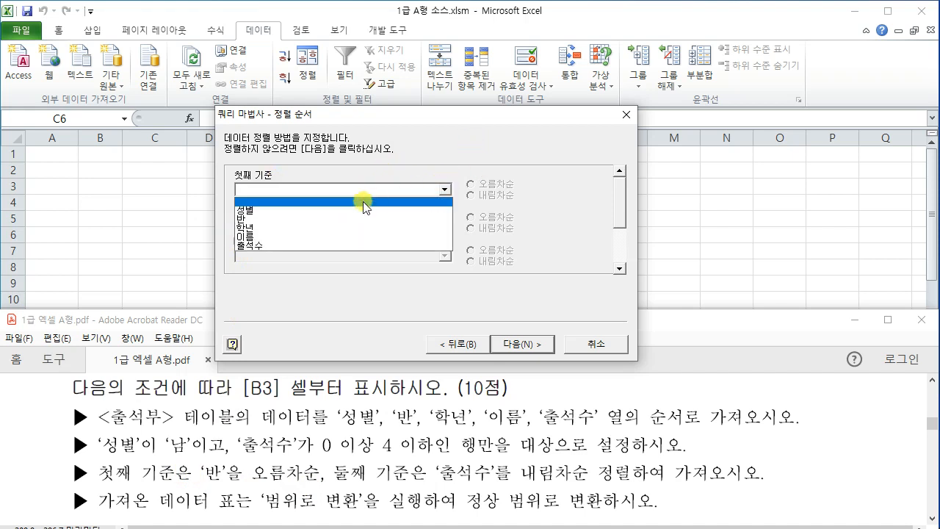
left_click(353, 216)
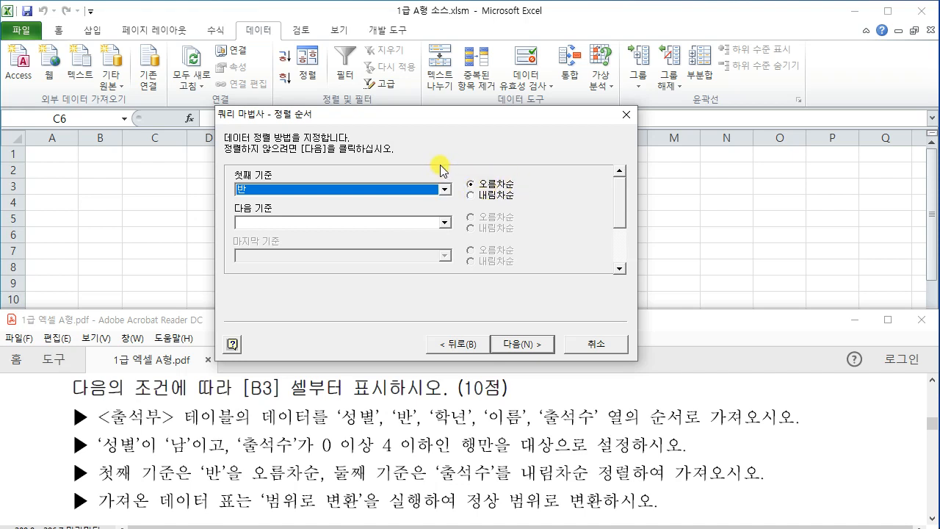
Set 출석수 in descending order (내림차순) as the second sort criterion and continue to the query wizard's finish page.
left_click(445, 223)
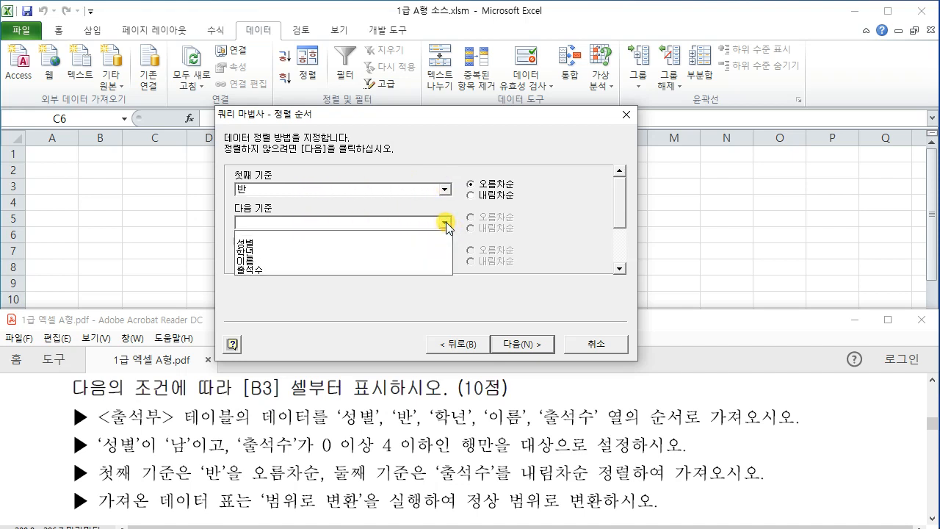
left_click_drag(433, 459, 489, 485)
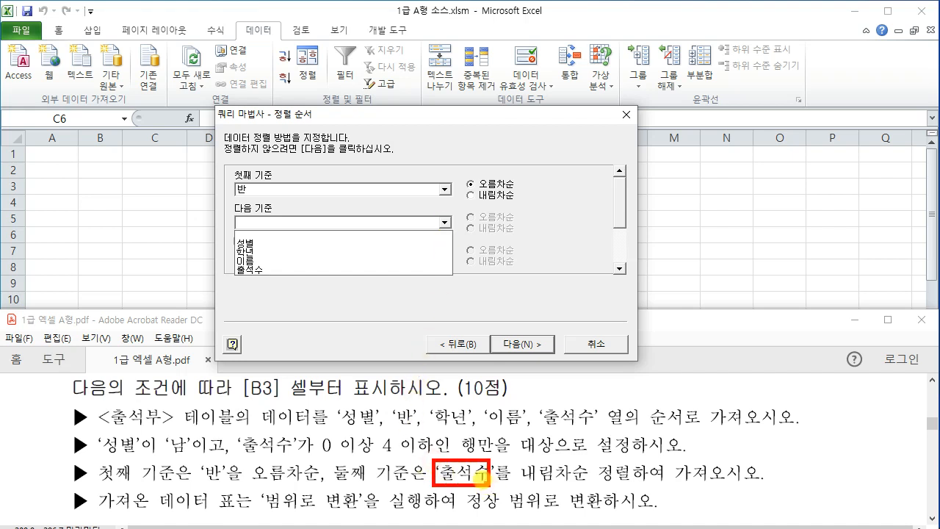
mouse_move(231, 263)
left_mouse_down()
mouse_move(283, 287)
mouse_move(461, 454)
left_mouse_up()
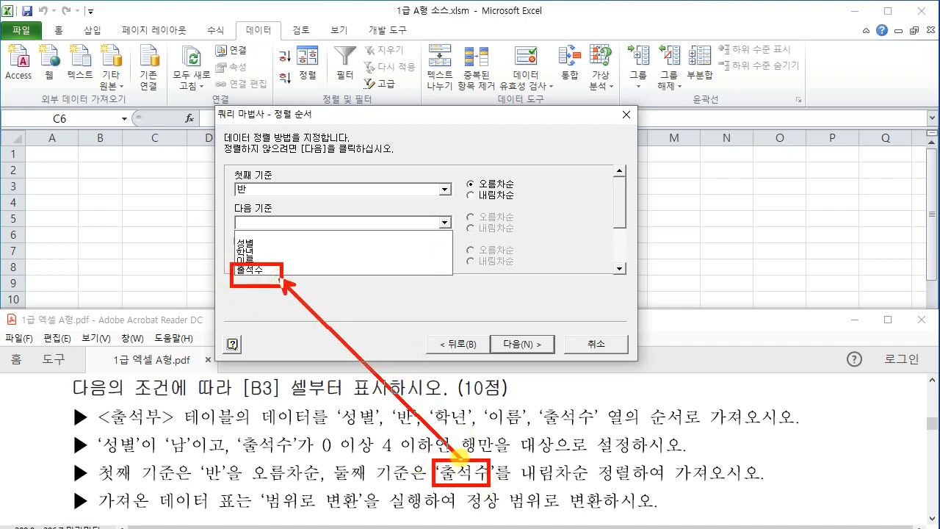
key("Escape")
left_click(447, 223)
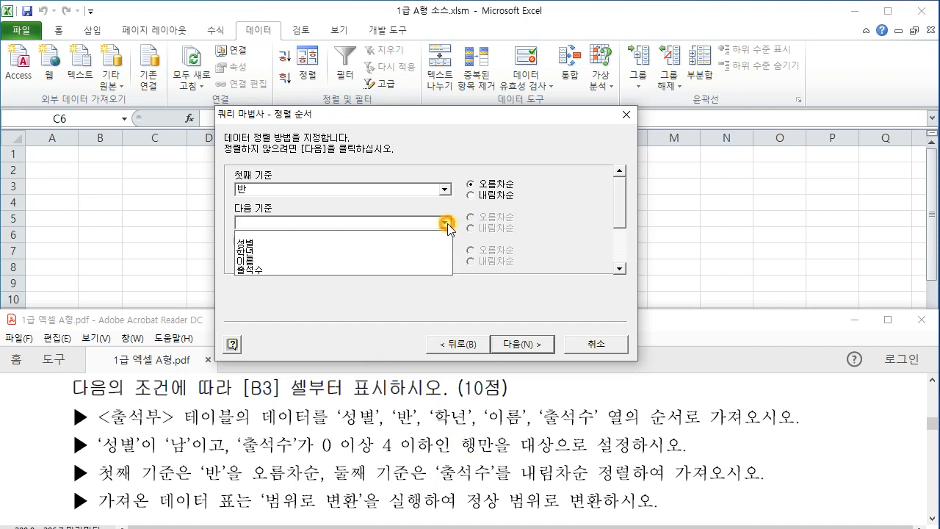
left_click(332, 270)
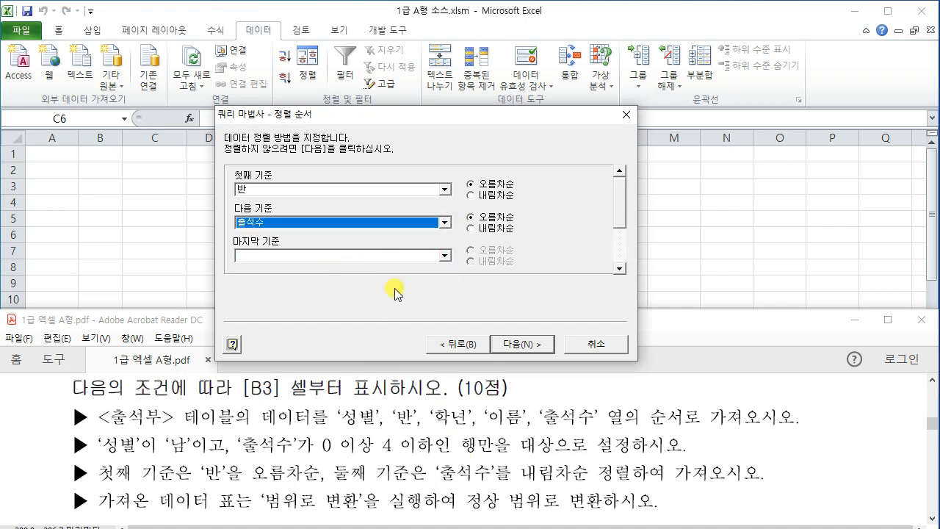
left_click_drag(514, 457, 601, 486)
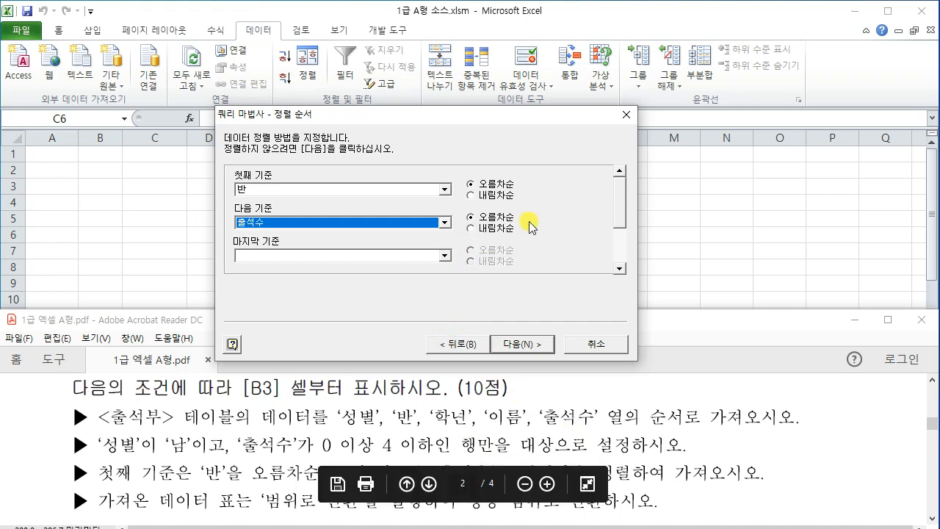
left_click(471, 228)
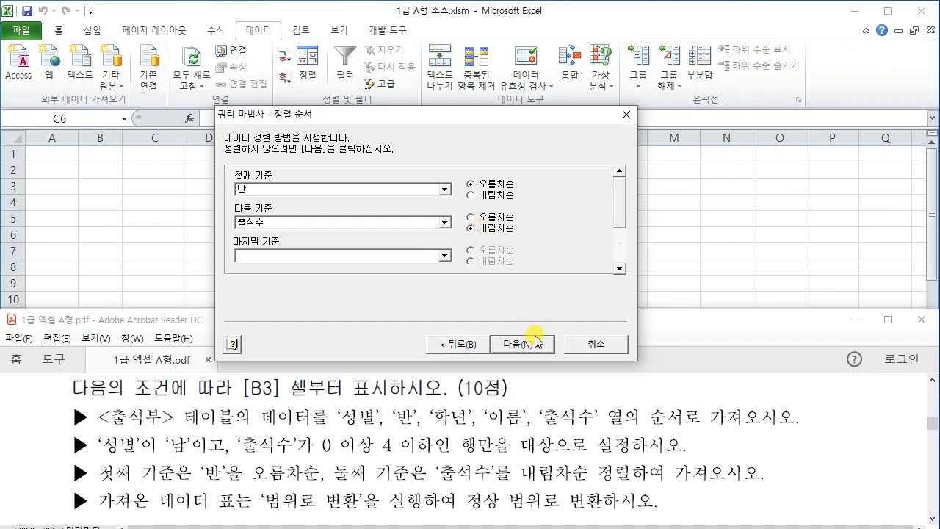
key("ctrl+2")
mouse_move(492, 329)
left_mouse_down()
mouse_move(559, 357)
mouse_move(577, 272)
left_mouse_up()
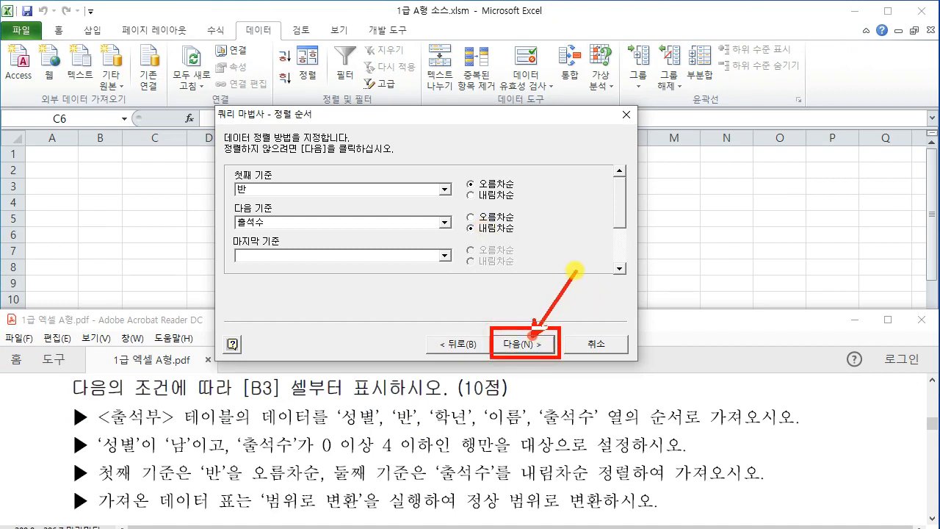
key("Escape")
left_click(540, 344)
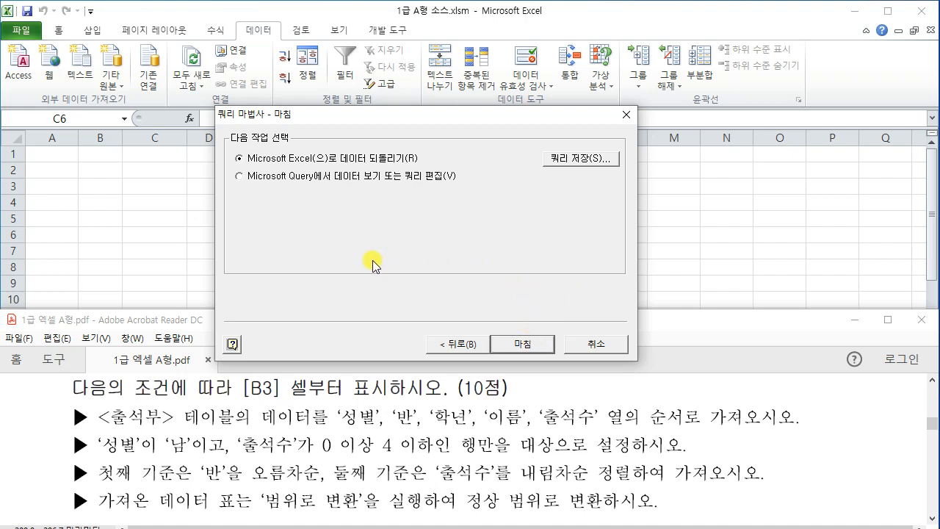
key("ctrl+2")
left_click_drag(229, 148, 424, 163)
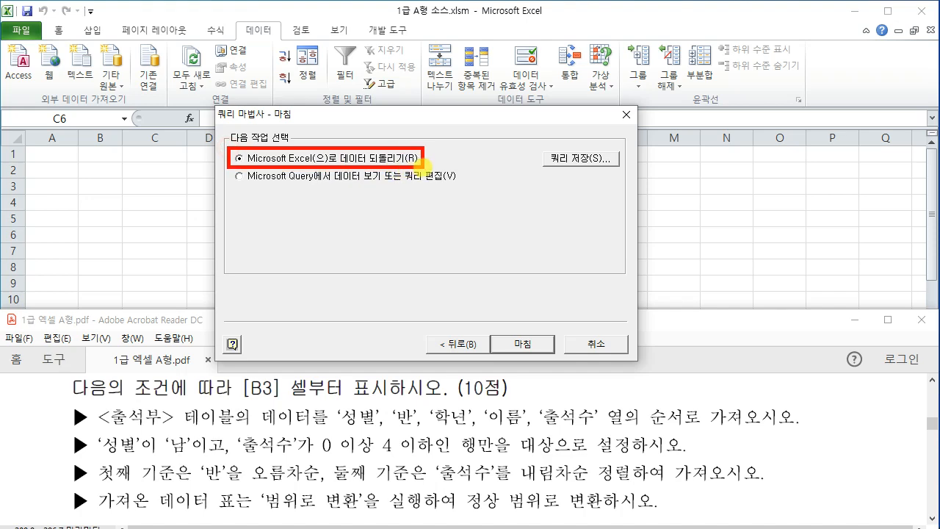
key("Escape")
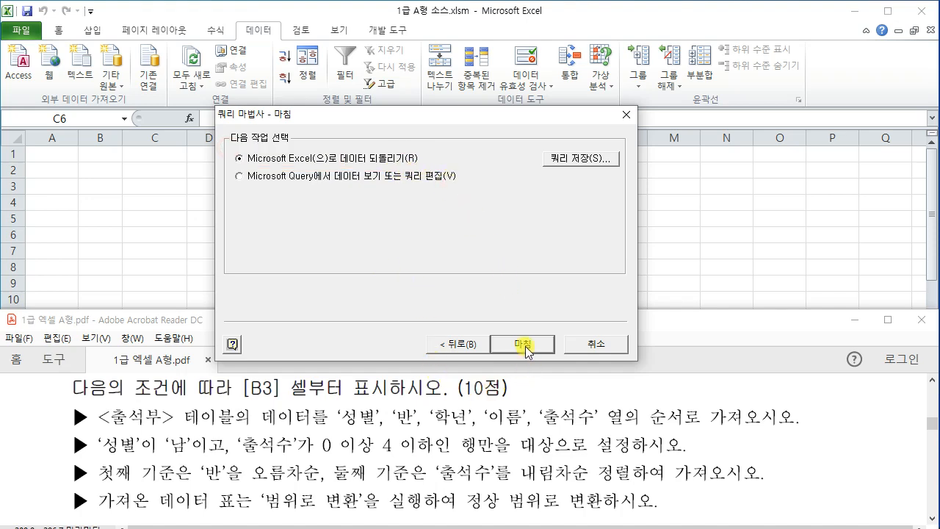
Finish the query wizard with the data returned to Excel, and place it as a table in the existing worksheet 기본작업-1 starting at cell B3.
left_click(525, 349)
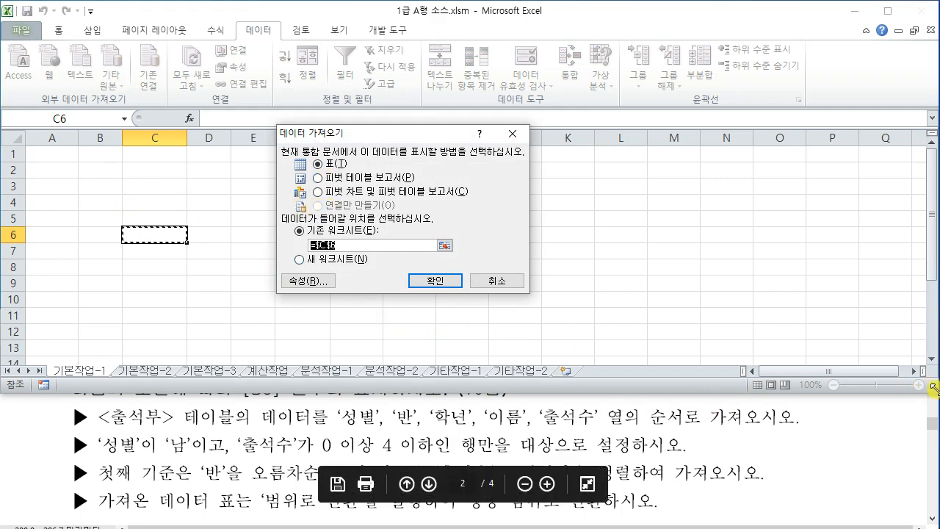
left_click(937, 430)
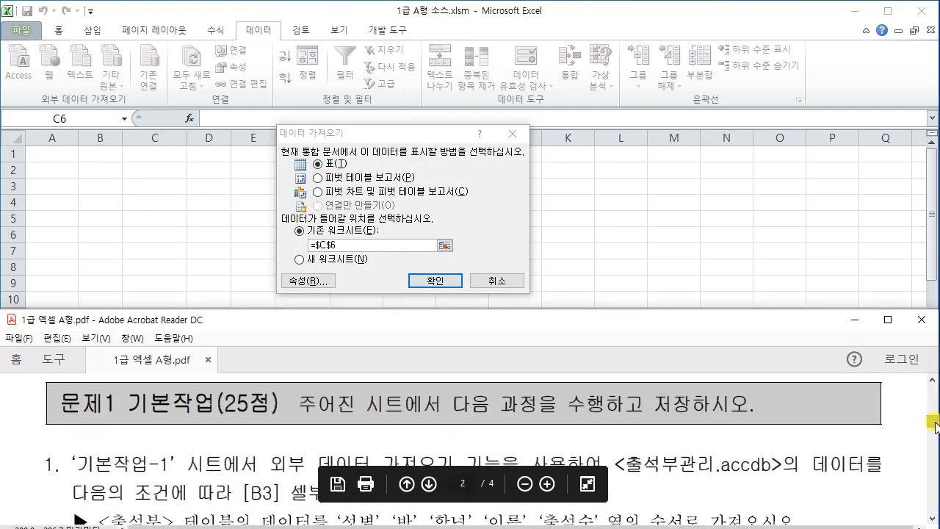
scroll(935, 505, "down", 4)
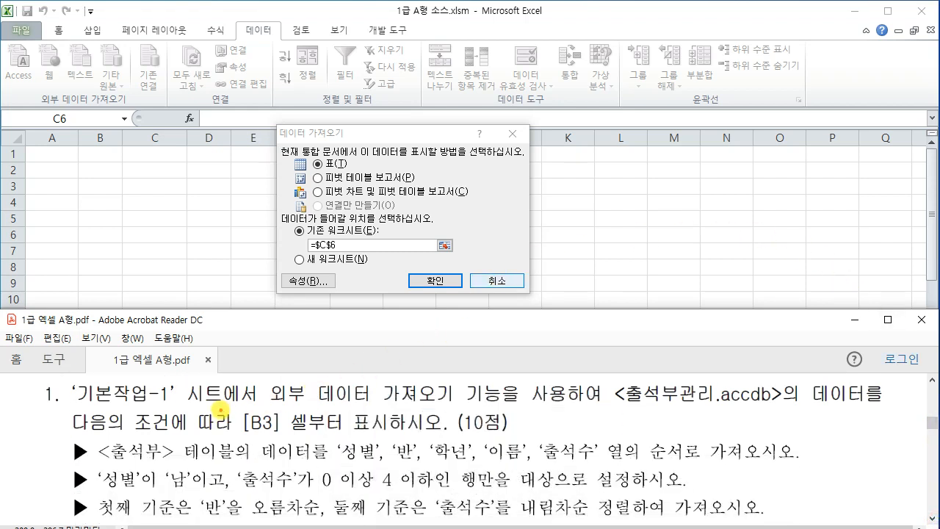
mouse_move(228, 407)
left_mouse_down()
mouse_move(287, 441)
mouse_move(451, 439)
left_mouse_up()
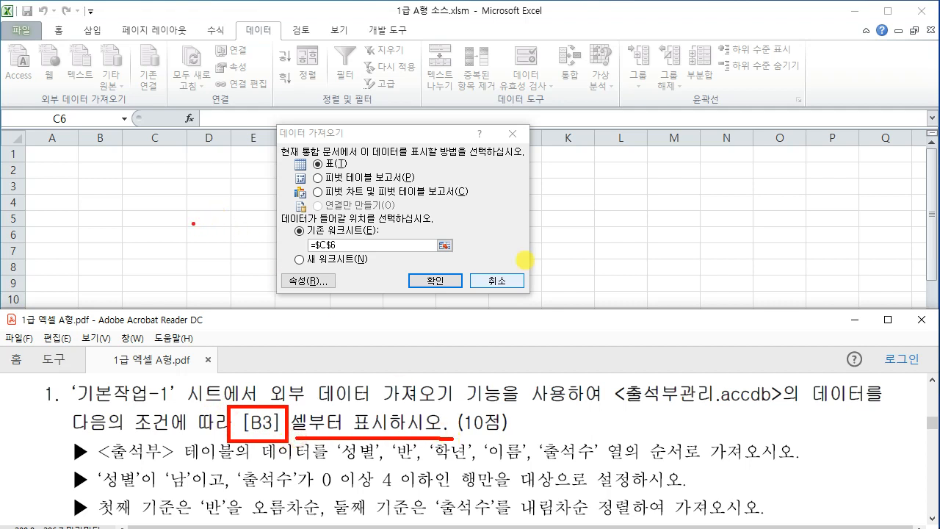
key("Escape")
left_click(274, 14)
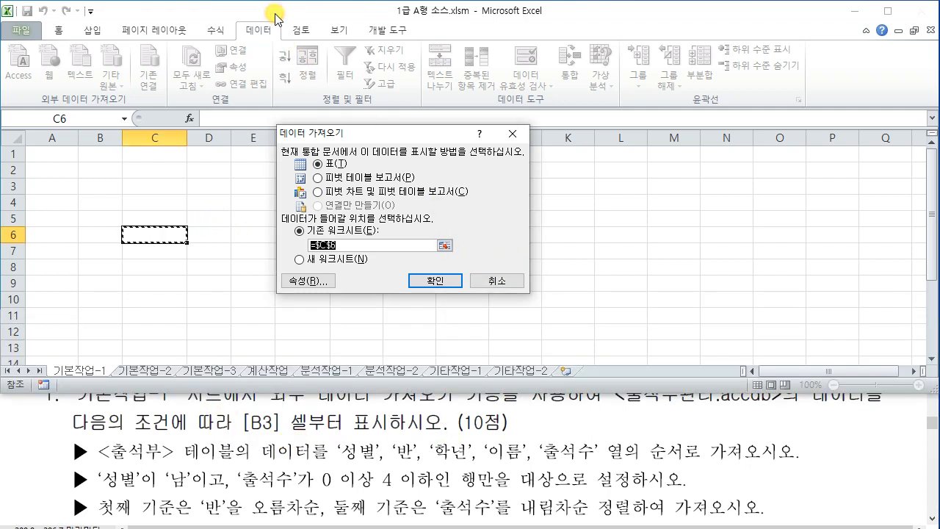
left_click(85, 189)
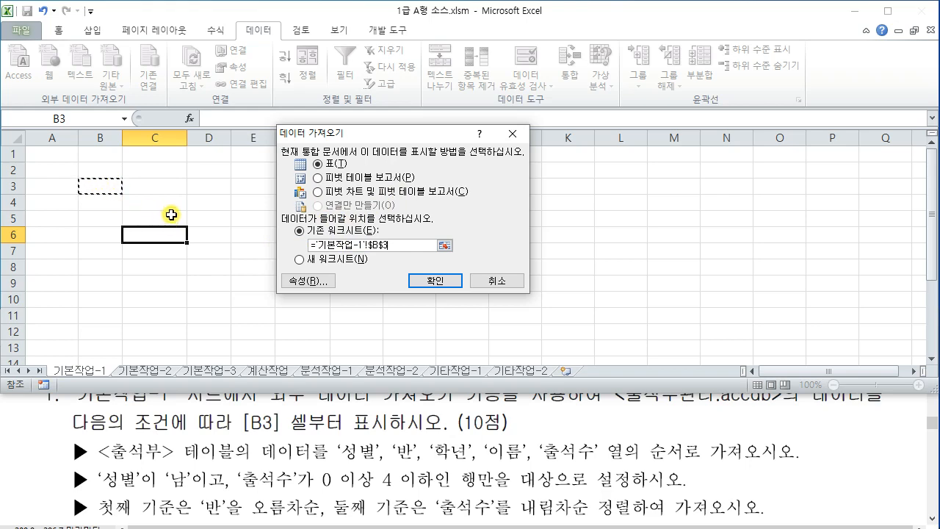
left_click(436, 280)
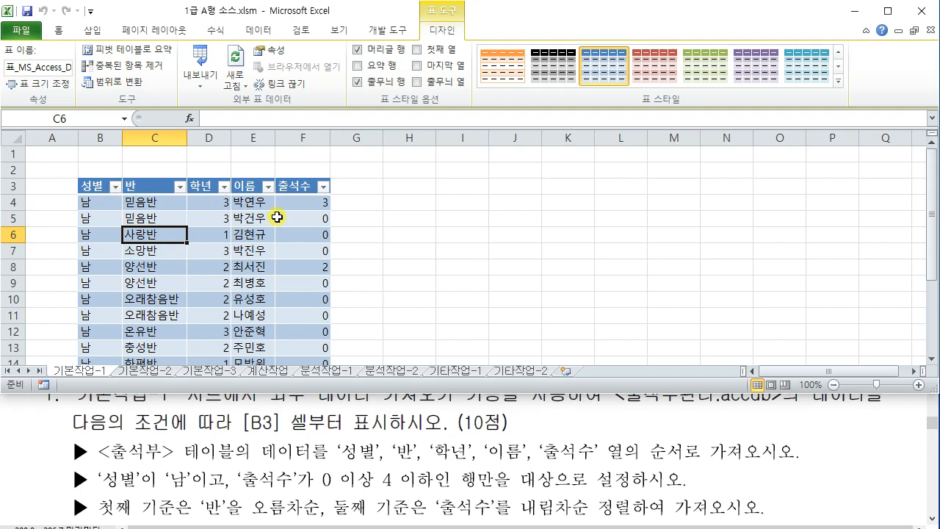
Check the last condition of question 1 in the exam PDF about how the imported data table must be handled.
left_click(933, 518)
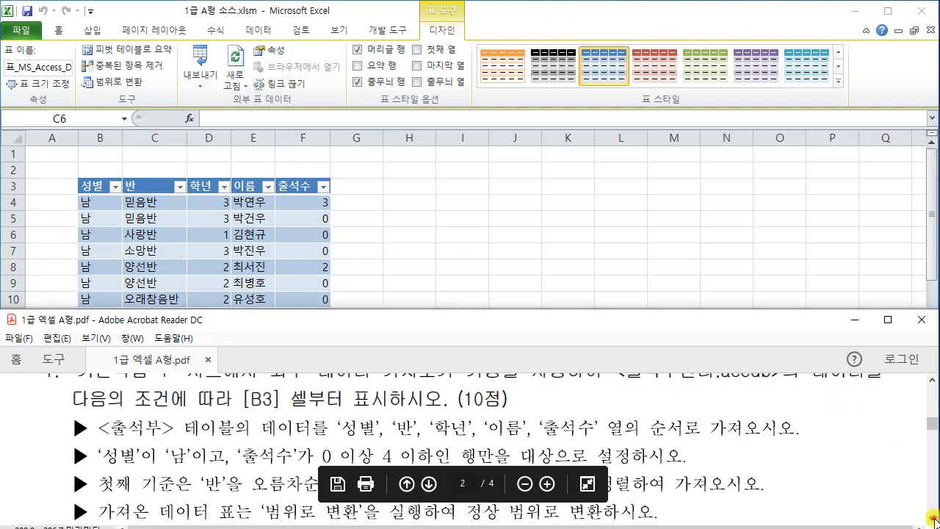
left_click(933, 518)
left_click(933, 518)
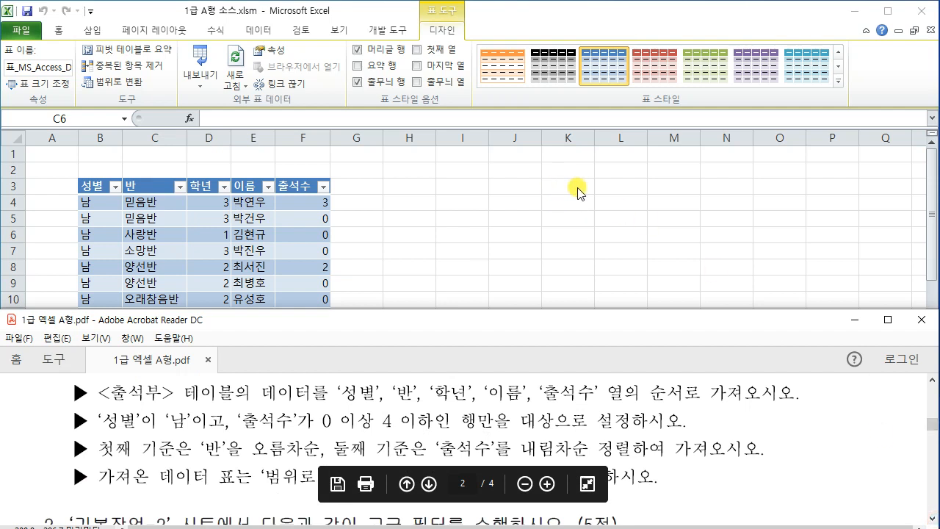
left_click(933, 519)
left_click(933, 520)
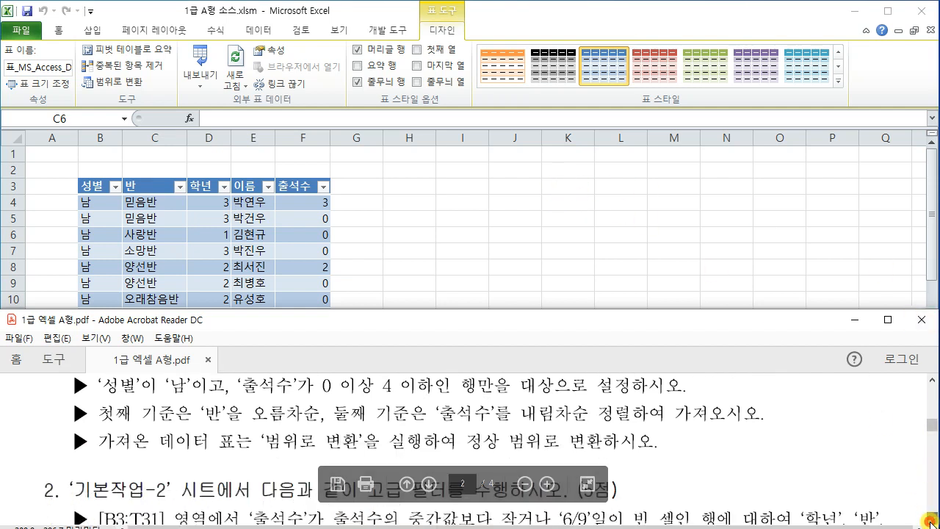
left_click_drag(264, 441, 362, 441)
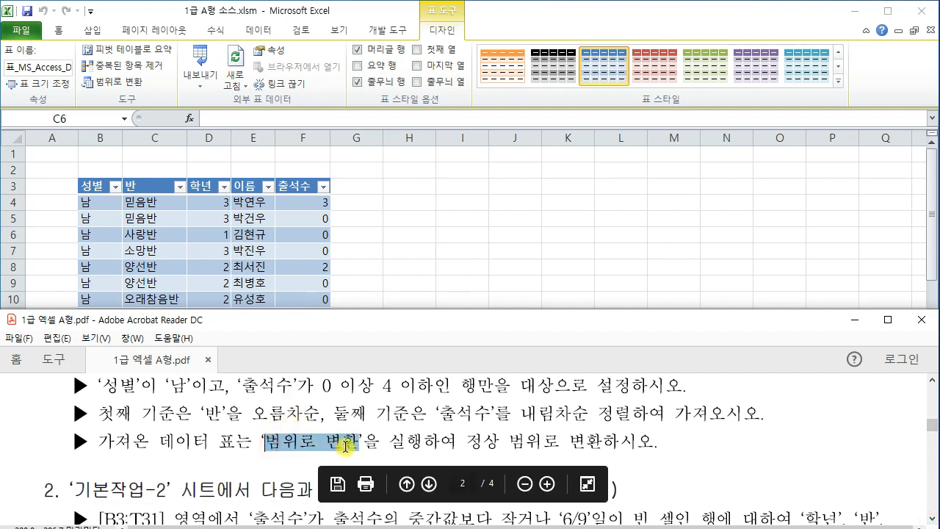
left_click_drag(490, 443, 654, 442)
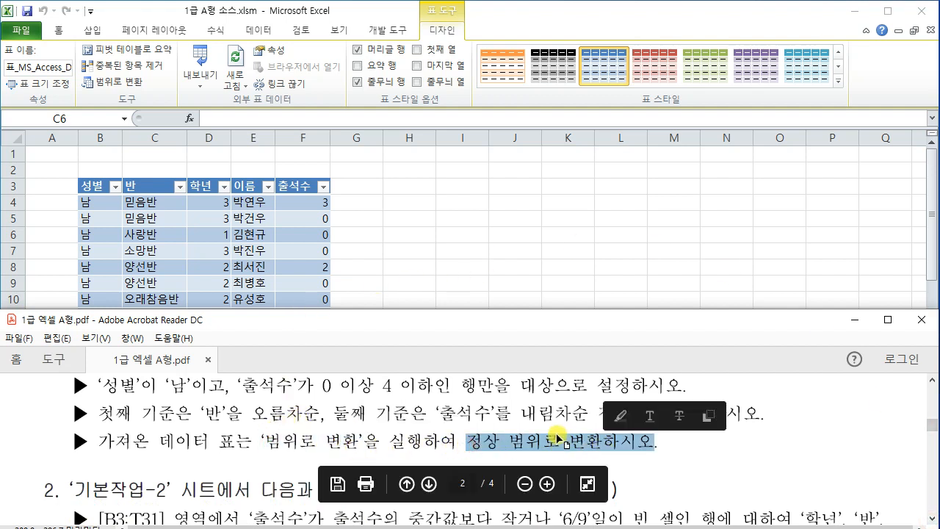
left_click(508, 444)
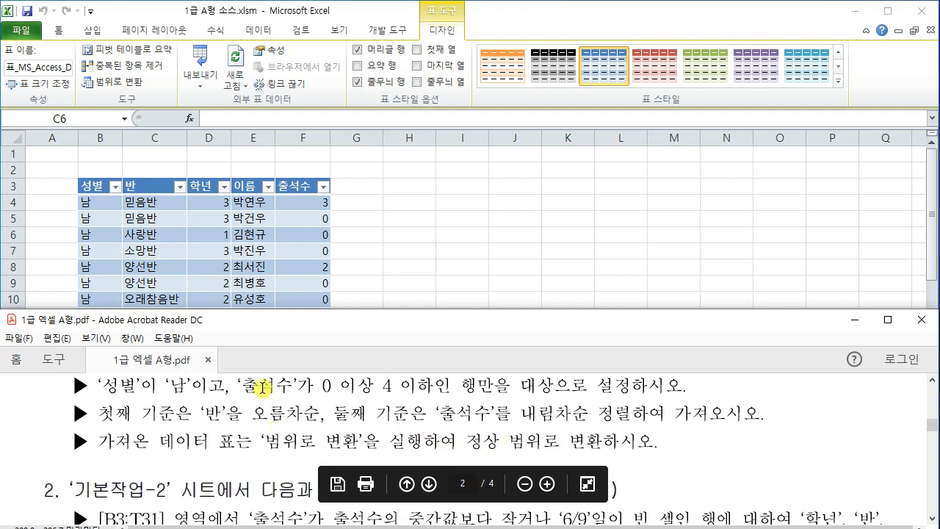
Convert the imported table on 기본작업-1 to a normal range (범위로 변환), accepting the permanent removal of its query definition.
left_click(155, 234)
left_click(139, 202)
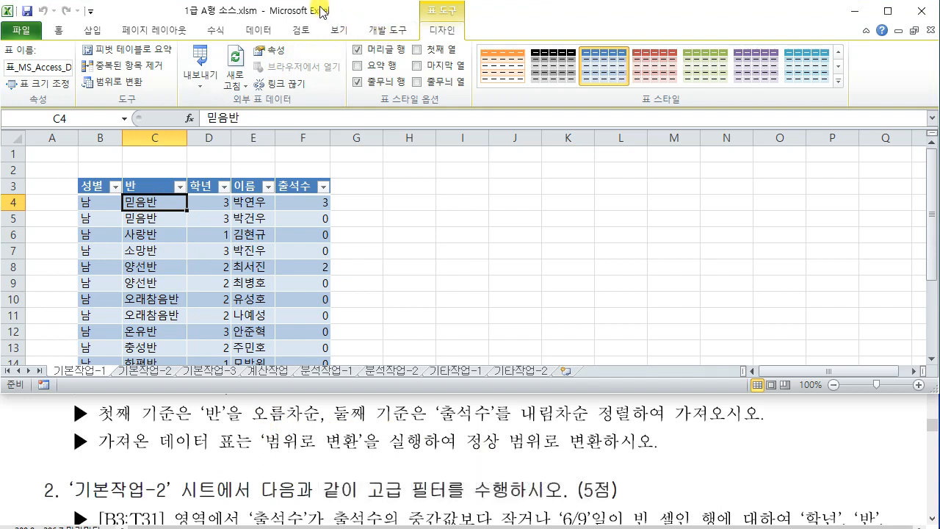
left_click_drag(72, 32, 181, 110)
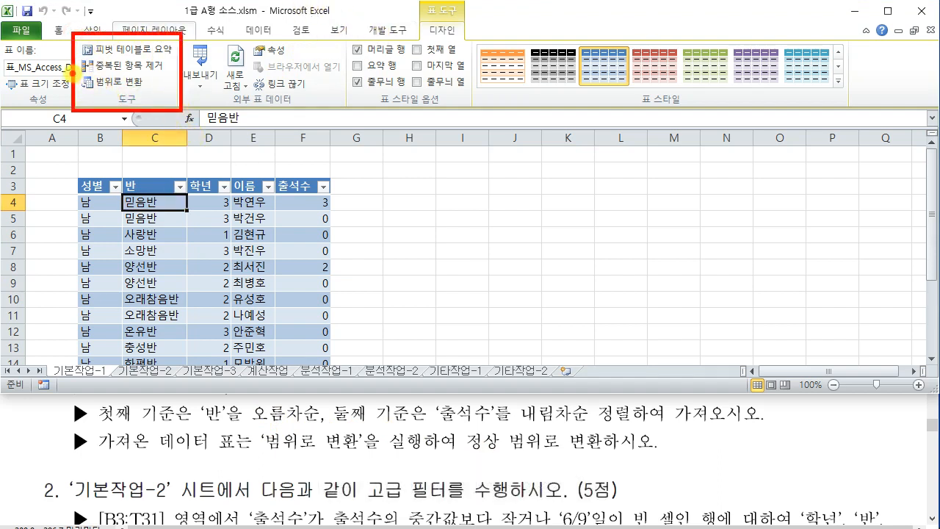
mouse_move(70, 72)
left_mouse_down()
mouse_move(147, 100)
mouse_move(149, 91)
mouse_move(297, 131)
left_mouse_up()
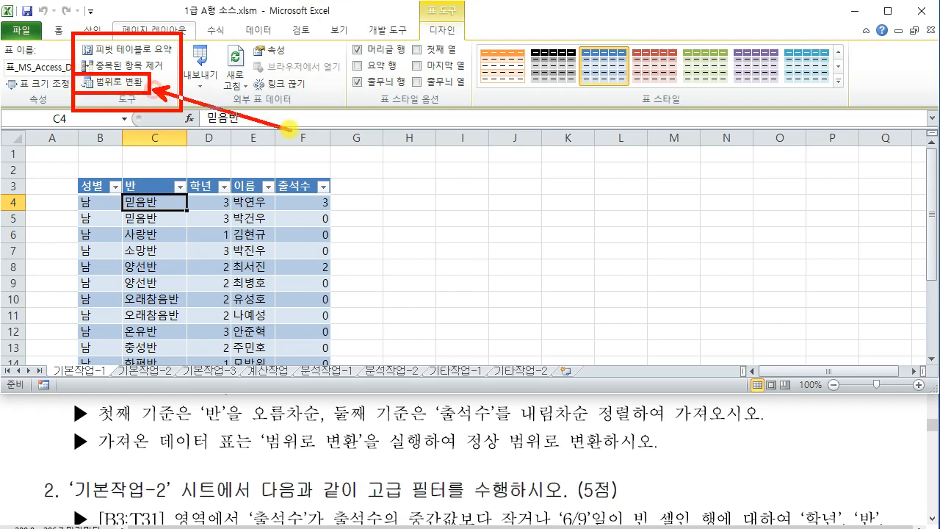
mouse_move(371, 115)
left_mouse_down()
mouse_move(360, 155)
mouse_move(316, 171)
mouse_move(371, 158)
mouse_move(361, 179)
left_mouse_up()
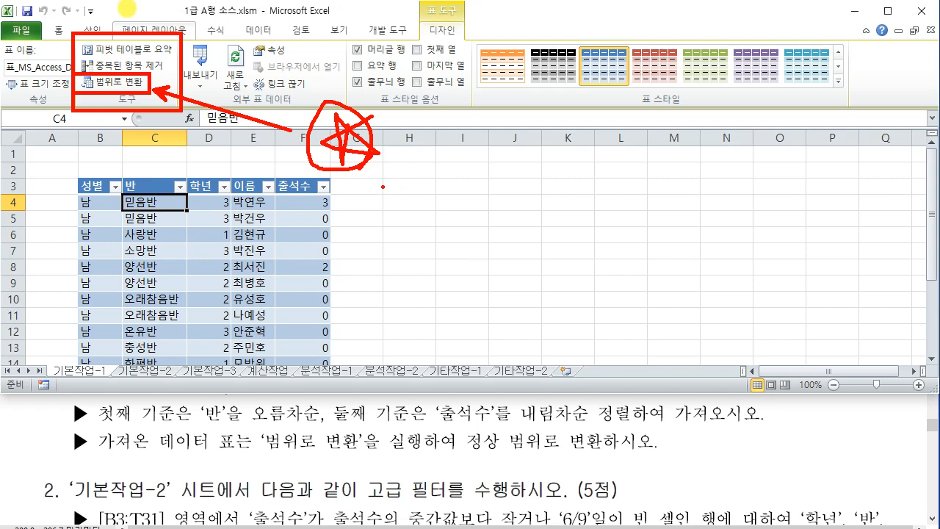
key("Escape")
left_click(112, 83)
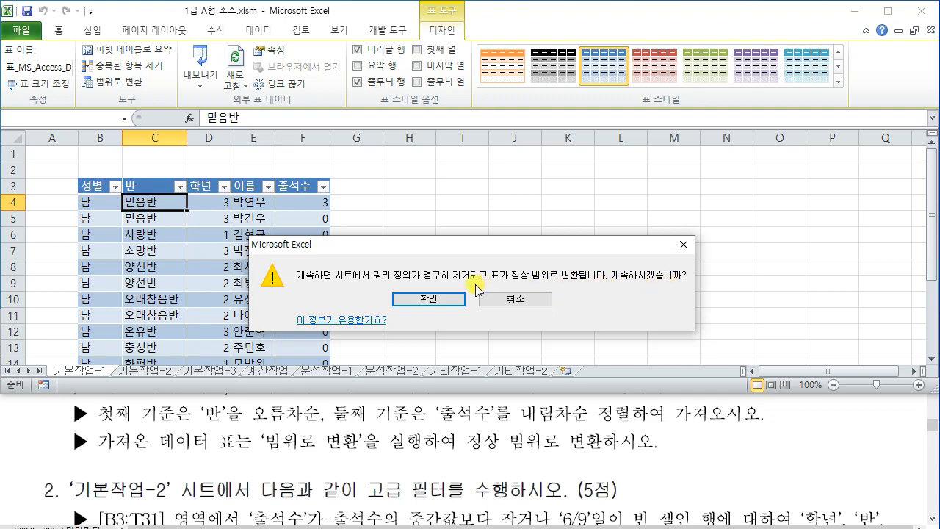
left_click(424, 301)
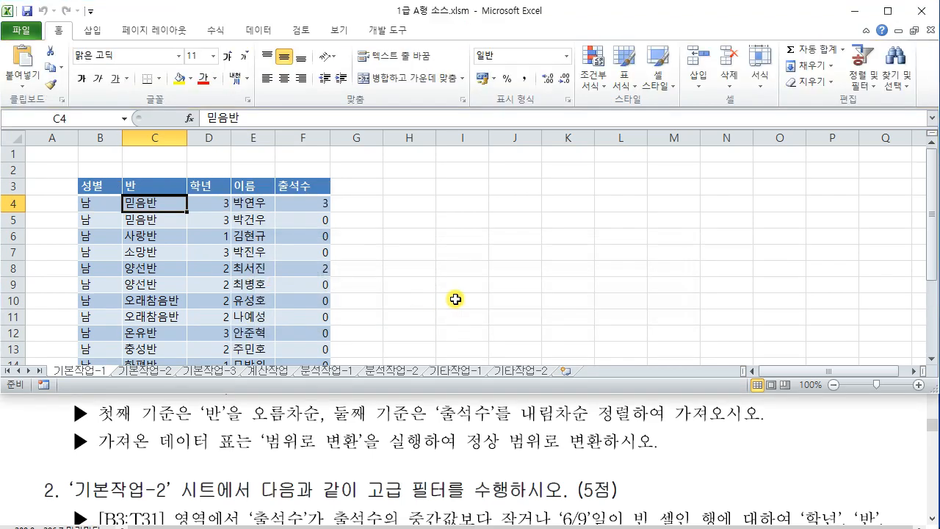
Select an empty cell outside the data, maximize the workbook window and save the workbook.
left_click(454, 300)
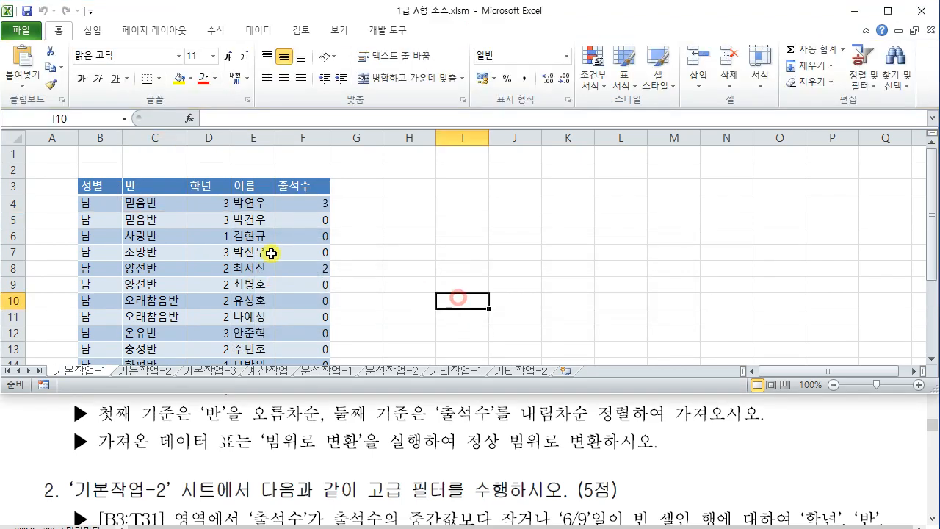
left_click(453, 240)
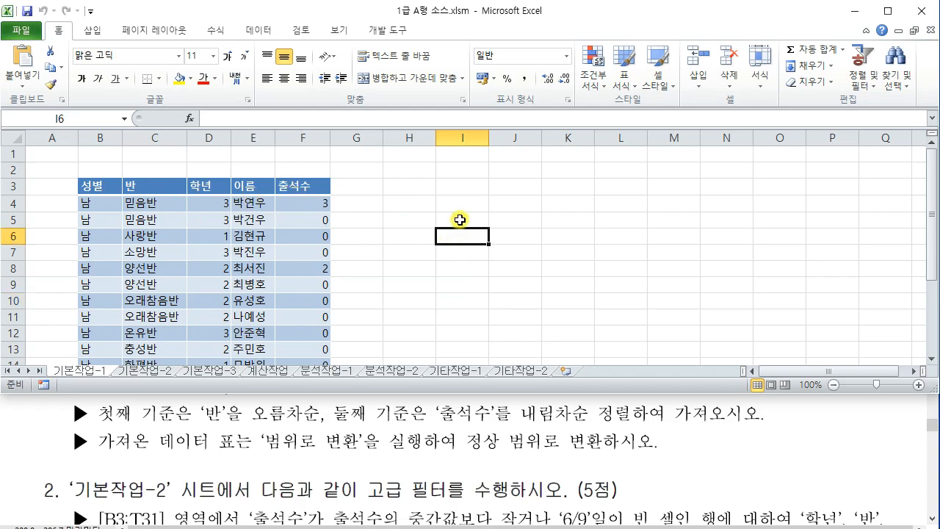
left_click(887, 10)
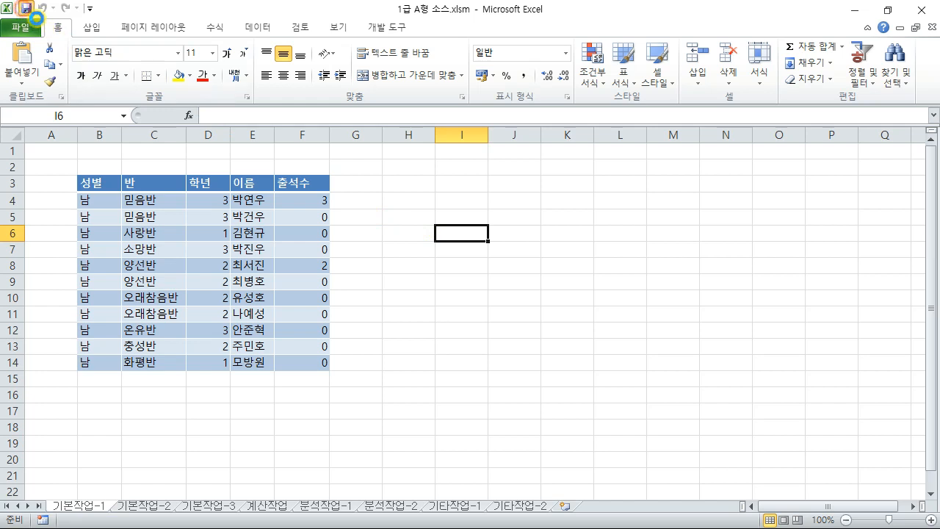
left_click(26, 9)
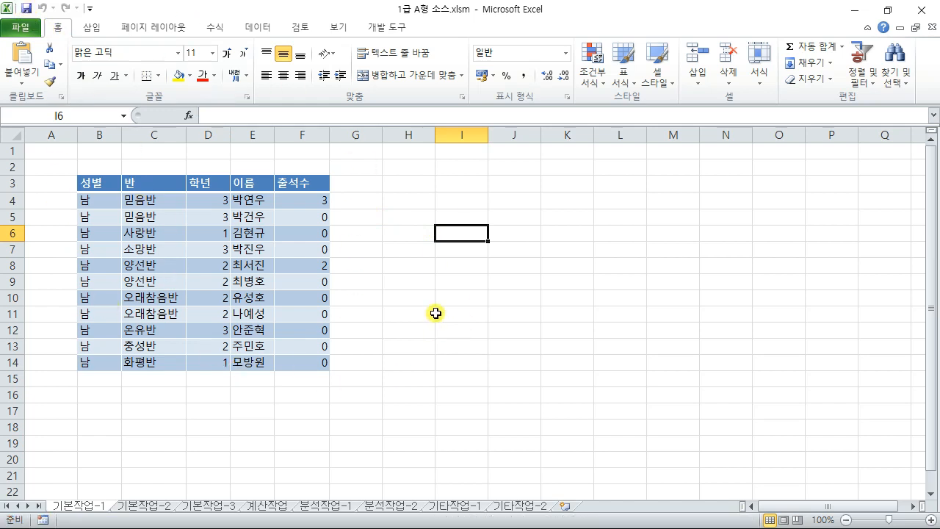